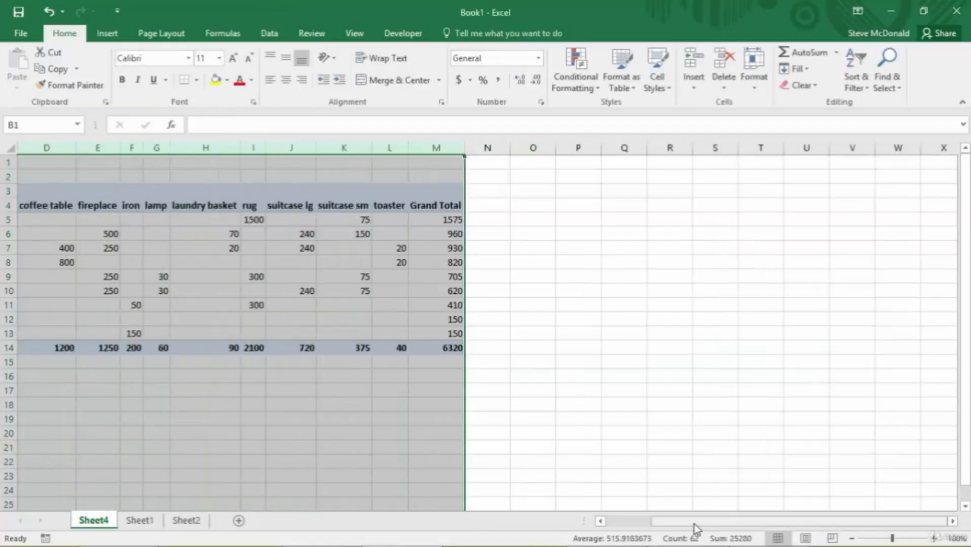
Step: Replace the Item field with Category as the column field of the pivot table
{"action": "left_click", "coordinate": [424, 405]}
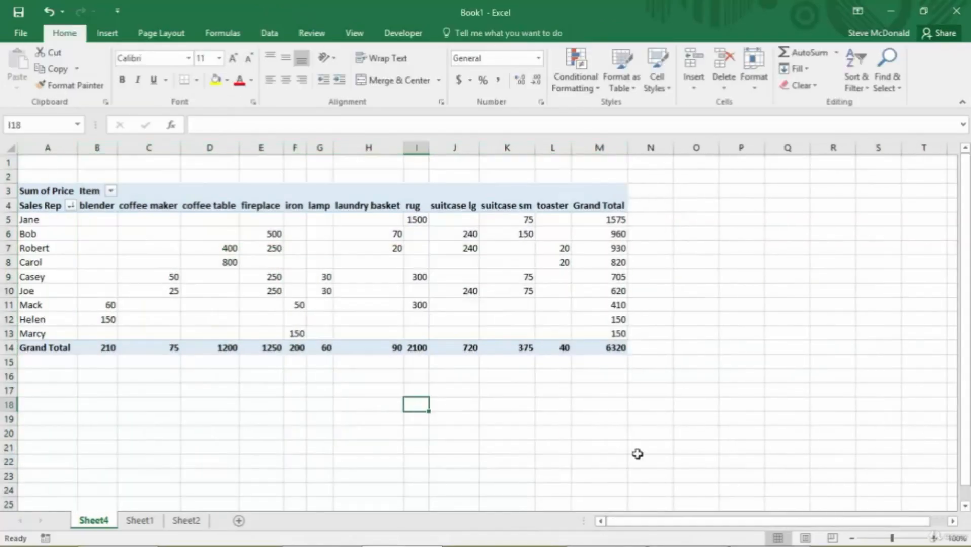
{"action": "key", "text": "ctrl+End"}
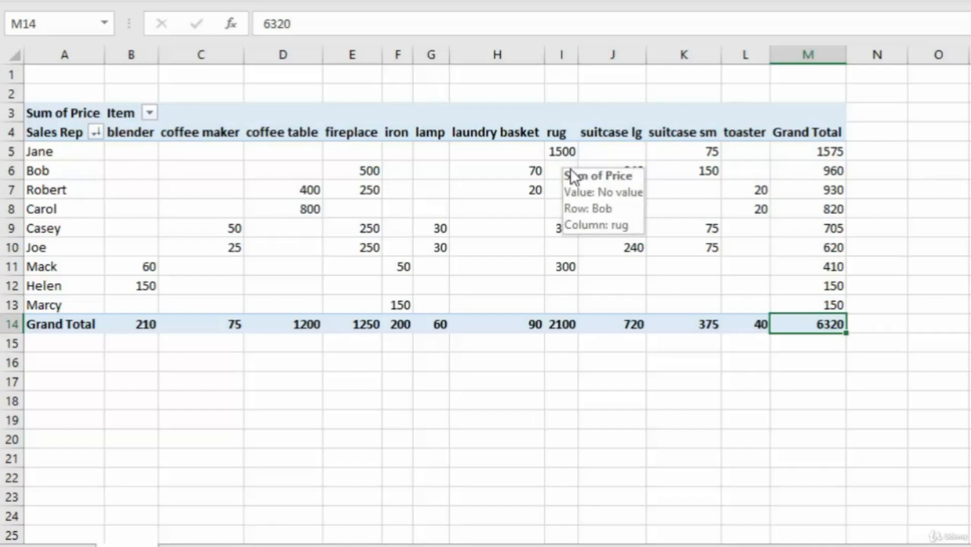
{"action": "mouse_move", "coordinate": [713, 168]}
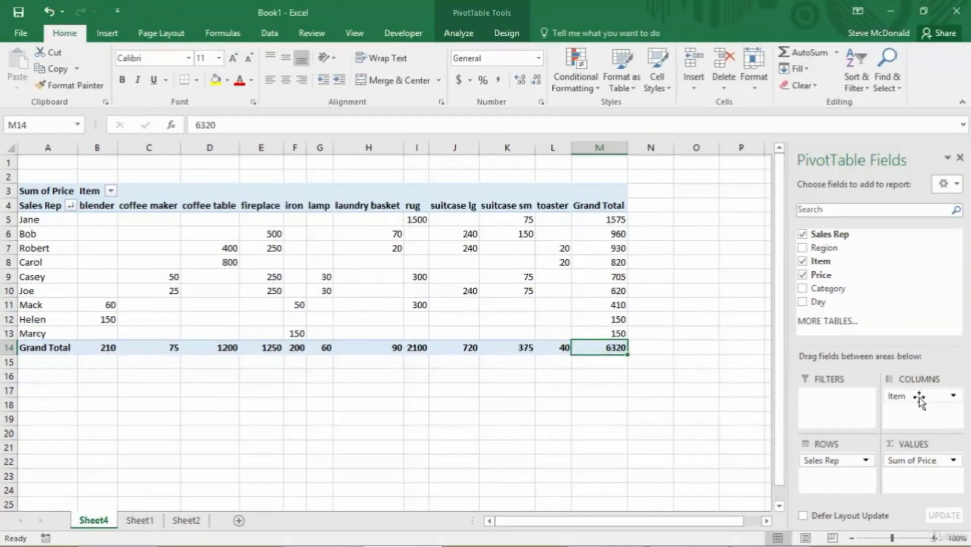
{"action": "left_click_drag", "start_coordinate": [897, 401], "coordinate": [726, 438]}
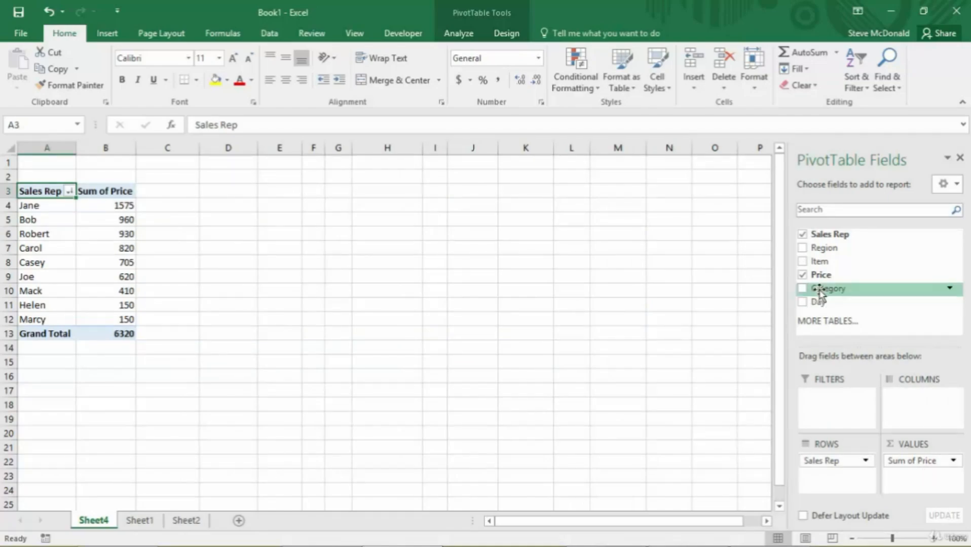
{"action": "left_click_drag", "start_coordinate": [822, 294], "coordinate": [927, 421]}
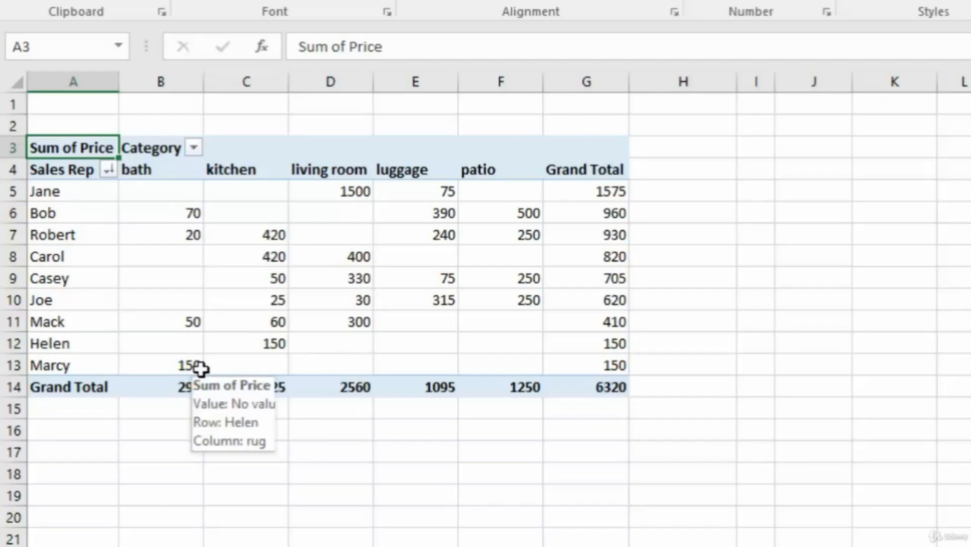
Step: Replace Category with Region as the column field, and remove Region from the report again
{"action": "mouse_move", "coordinate": [270, 344]}
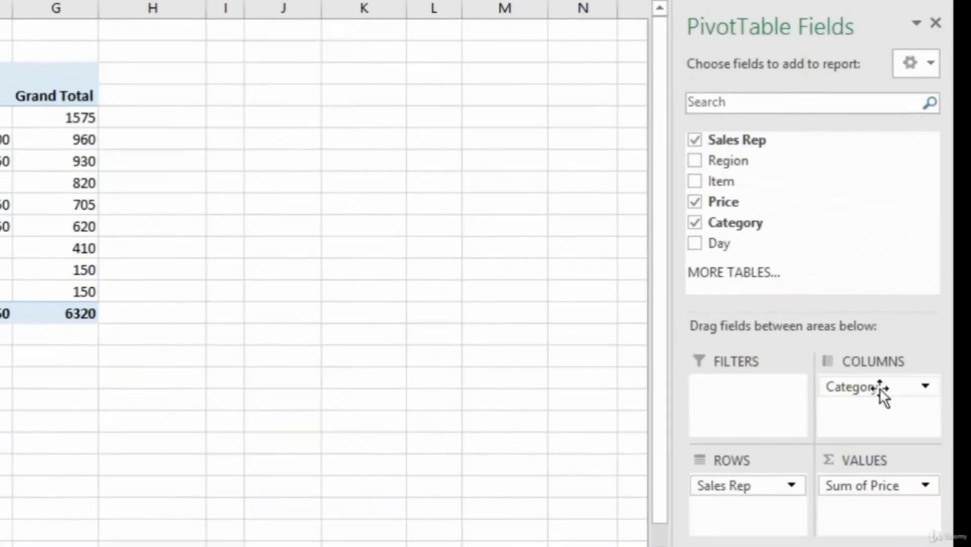
{"action": "left_click_drag", "start_coordinate": [879, 388], "coordinate": [590, 383]}
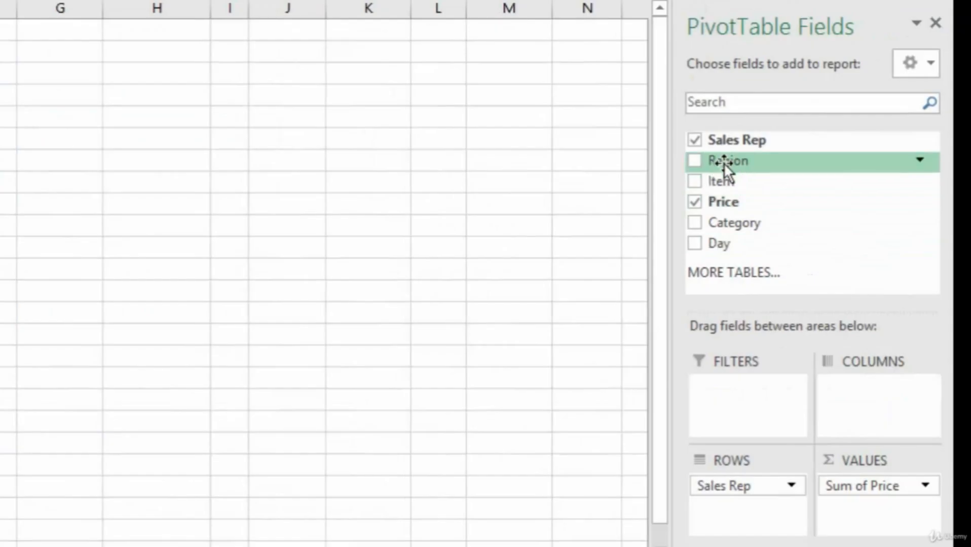
{"action": "left_click_drag", "start_coordinate": [723, 162], "coordinate": [875, 416]}
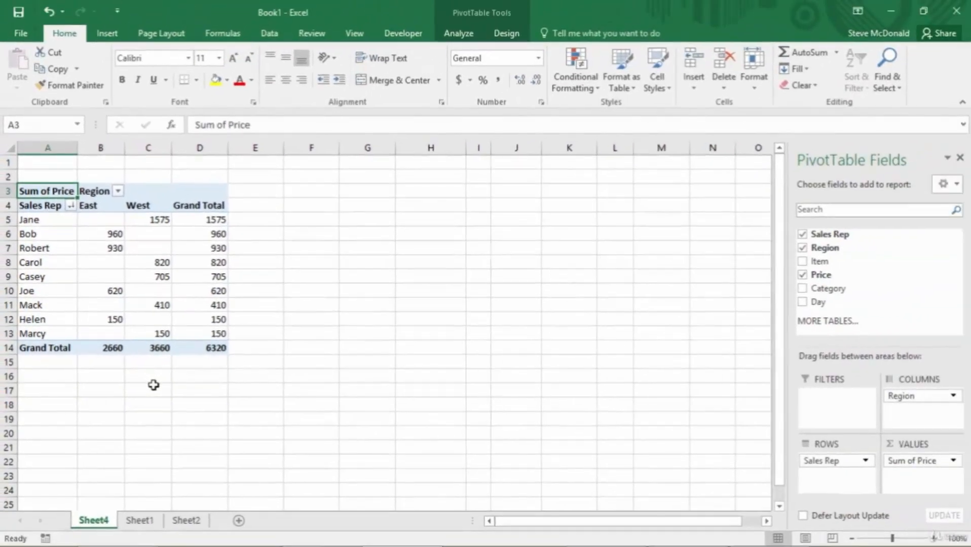
{"action": "left_click_drag", "start_coordinate": [921, 396], "coordinate": [715, 390]}
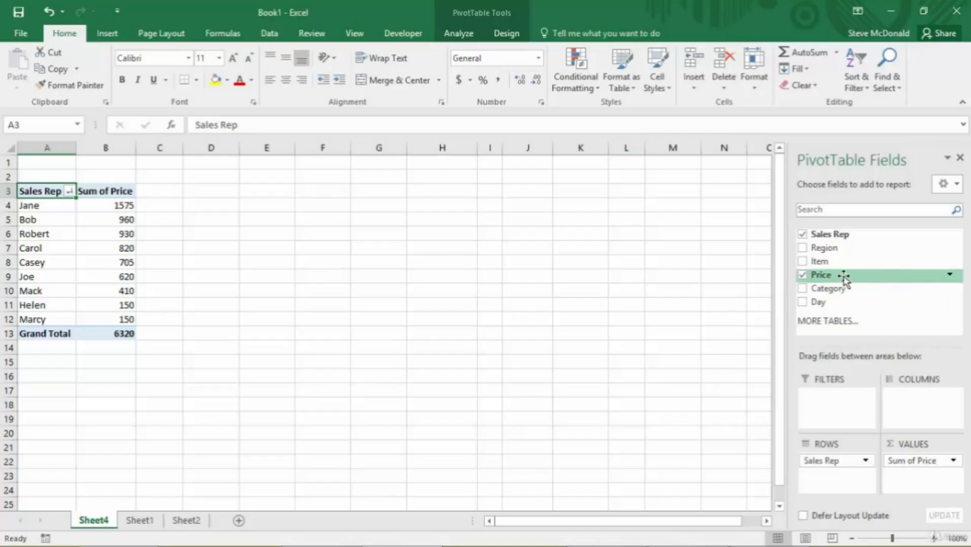
Step: Add Price to the pivot table's values a second time and show that column as % of Grand Total
{"action": "left_click_drag", "start_coordinate": [843, 278], "coordinate": [912, 485]}
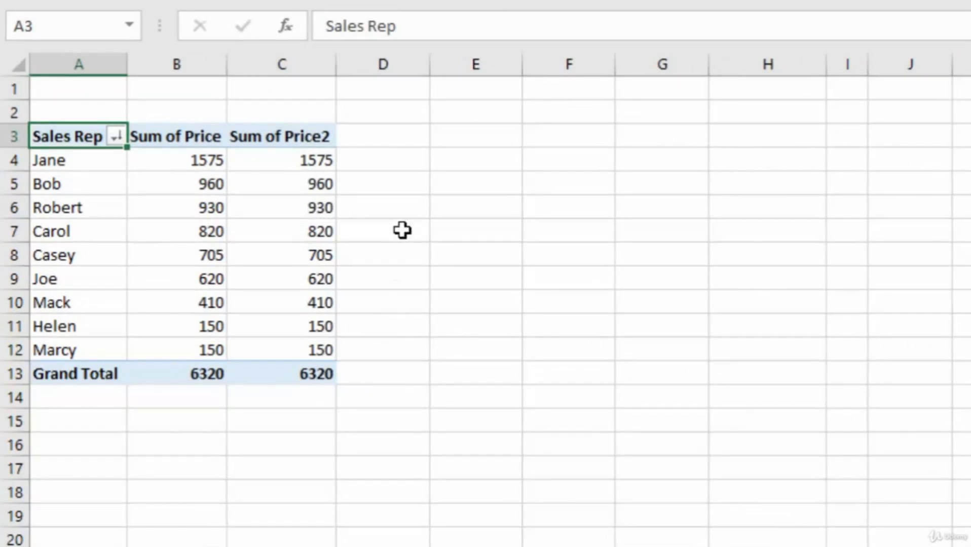
{"action": "left_click", "coordinate": [272, 162]}
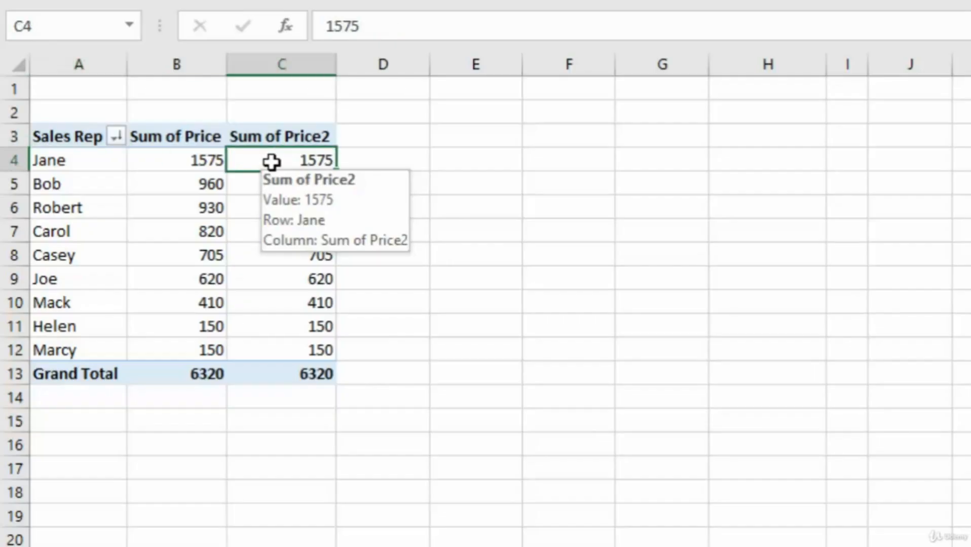
{"action": "right_click", "coordinate": [272, 162]}
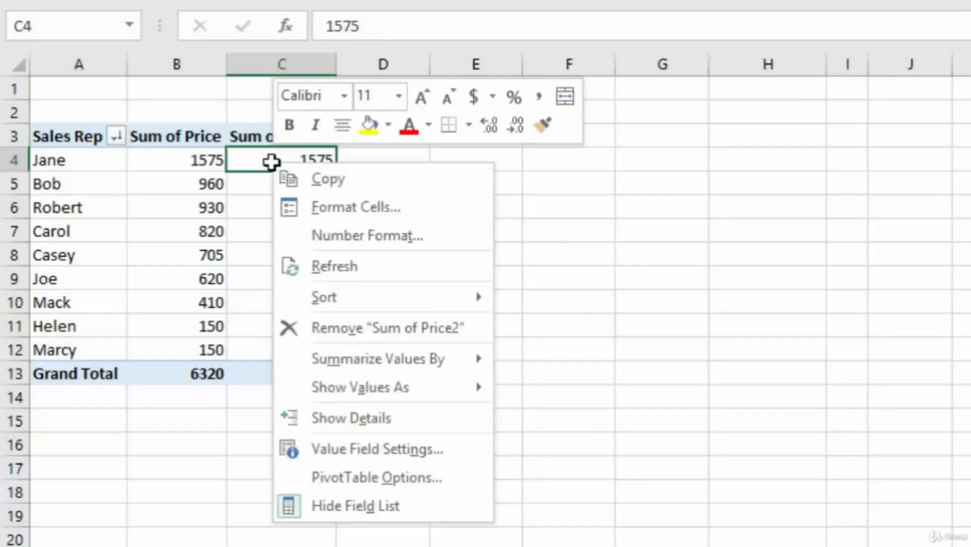
{"action": "mouse_move", "coordinate": [380, 392]}
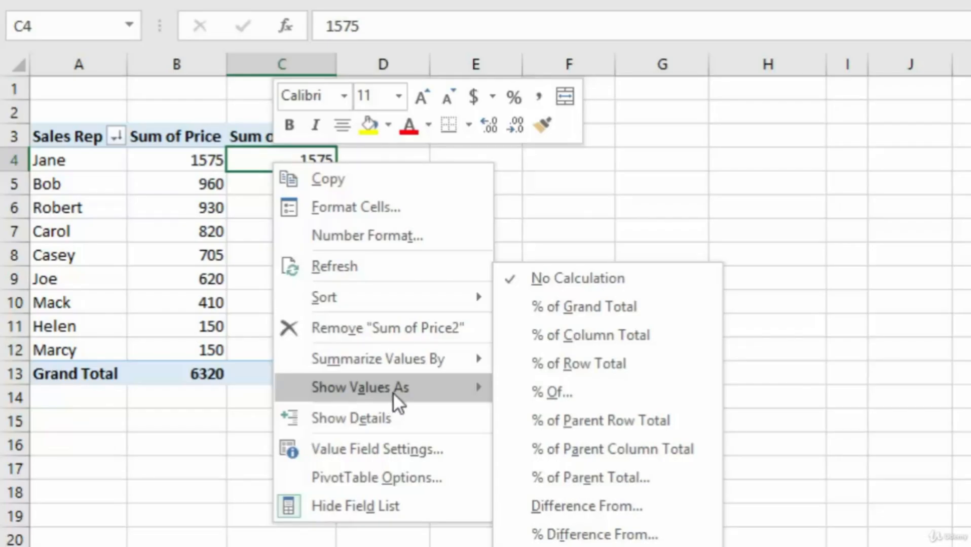
{"action": "left_click", "coordinate": [586, 307]}
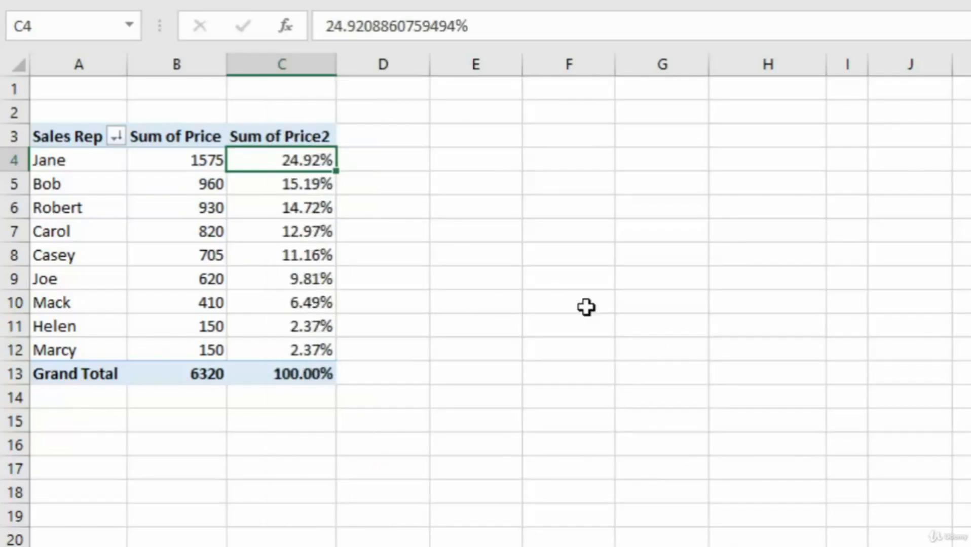
{"action": "left_click", "coordinate": [318, 374]}
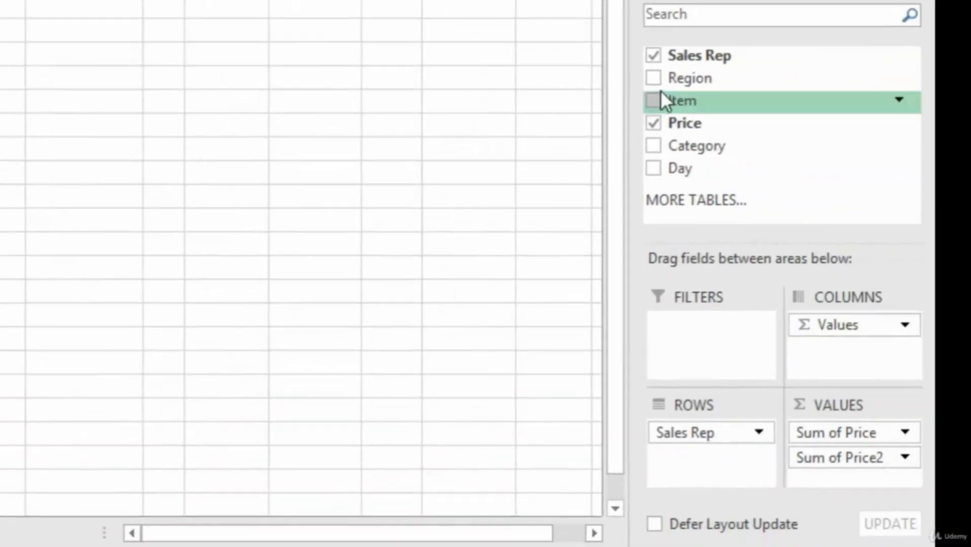
Step: Add Region as a report filter and restrict the pivot table to the West region
{"action": "left_click_drag", "start_coordinate": [680, 81], "coordinate": [689, 328]}
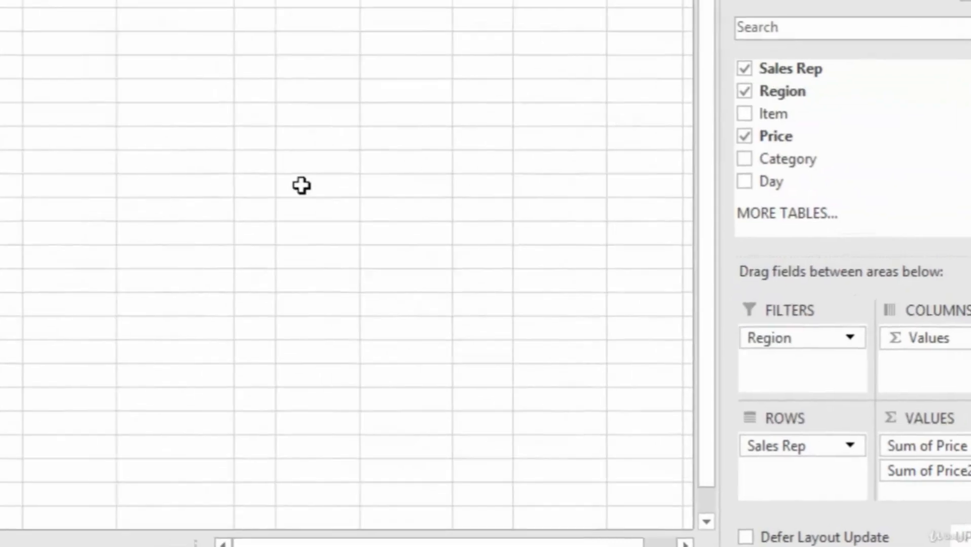
{"action": "left_click", "coordinate": [216, 35]}
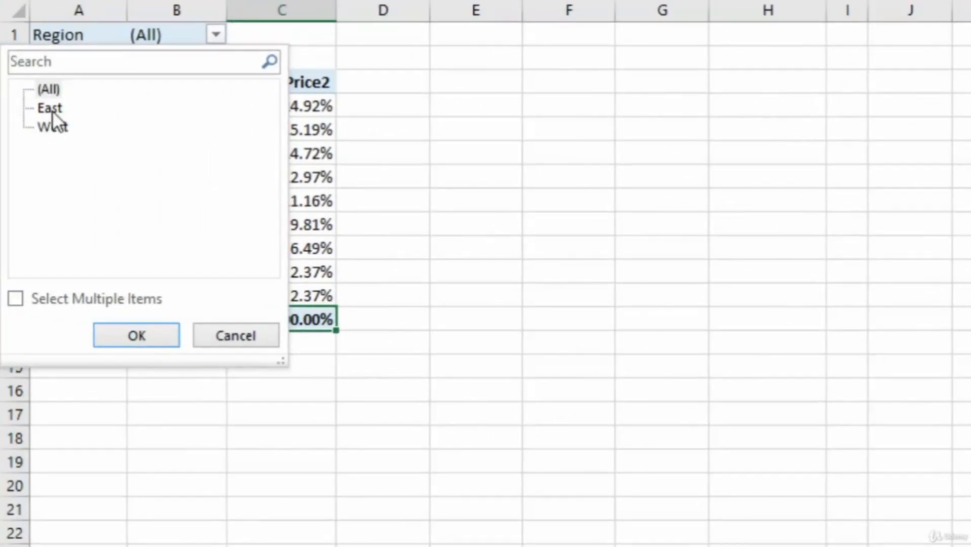
{"action": "left_click", "coordinate": [56, 129]}
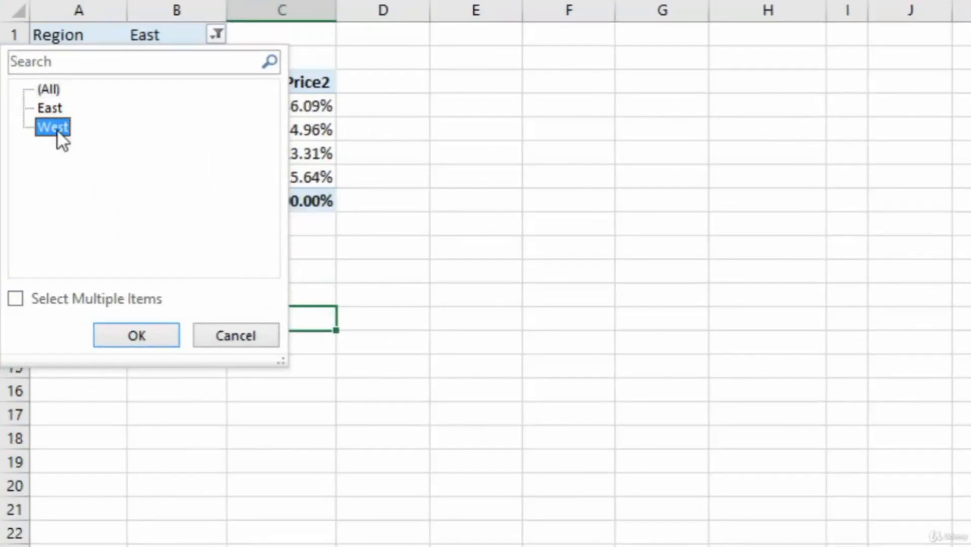
{"action": "left_click", "coordinate": [141, 334]}
{"action": "left_click", "coordinate": [318, 224]}
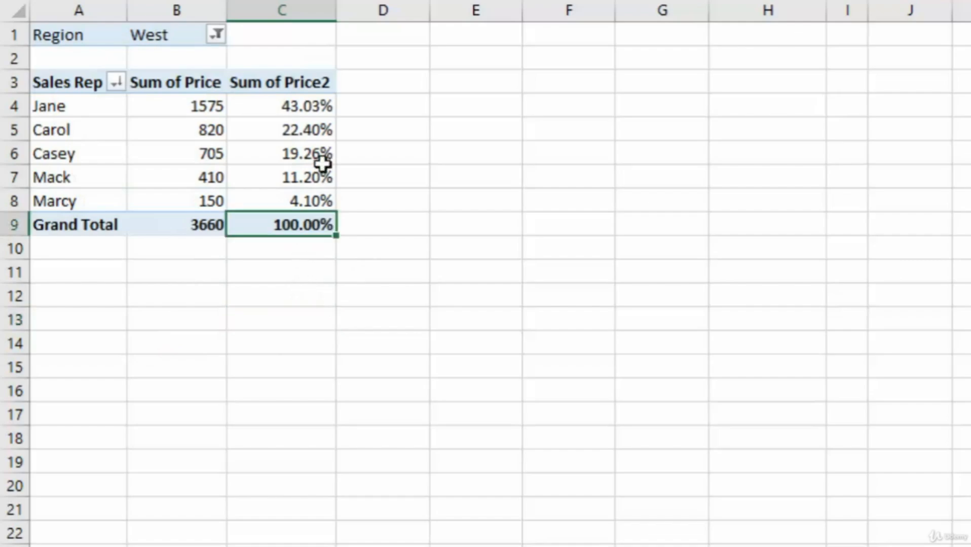
{"action": "left_click", "coordinate": [286, 107]}
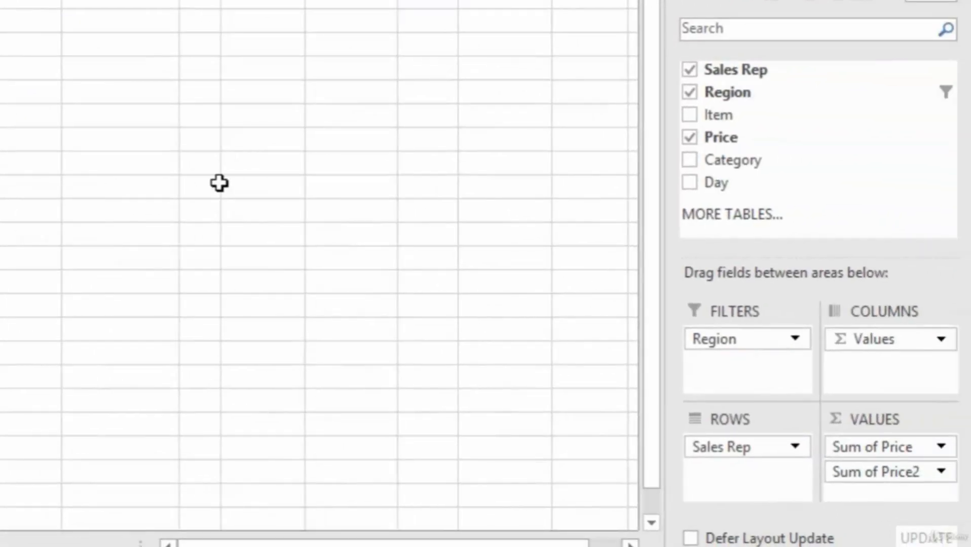
Step: Remove the second price sum and the Region filter from the pivot table
{"action": "left_click_drag", "start_coordinate": [886, 474], "coordinate": [583, 362]}
{"action": "left_click_drag", "start_coordinate": [780, 339], "coordinate": [521, 320]}
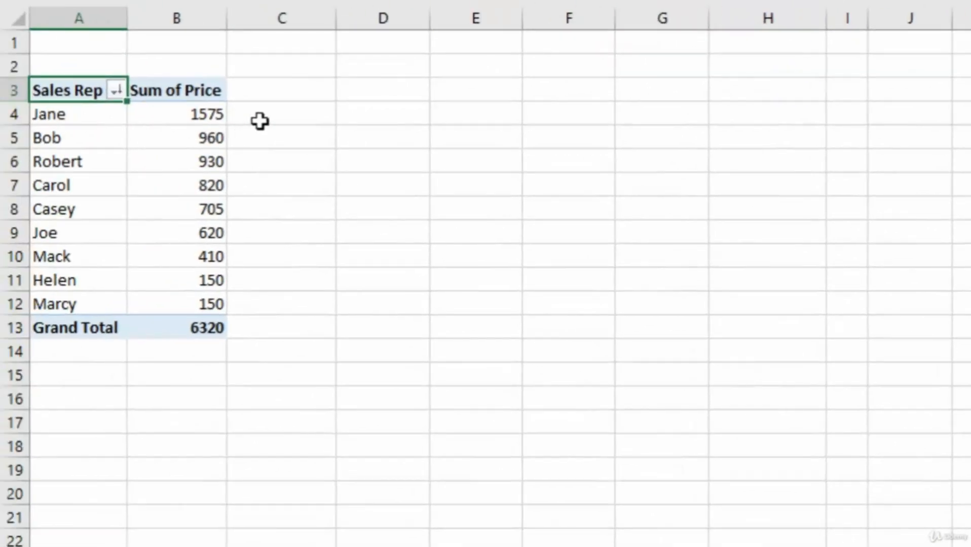
Step: Show the source records behind the first sales rep's price sum on a new sheet, and return to the pivot table
{"action": "left_click", "coordinate": [184, 115]}
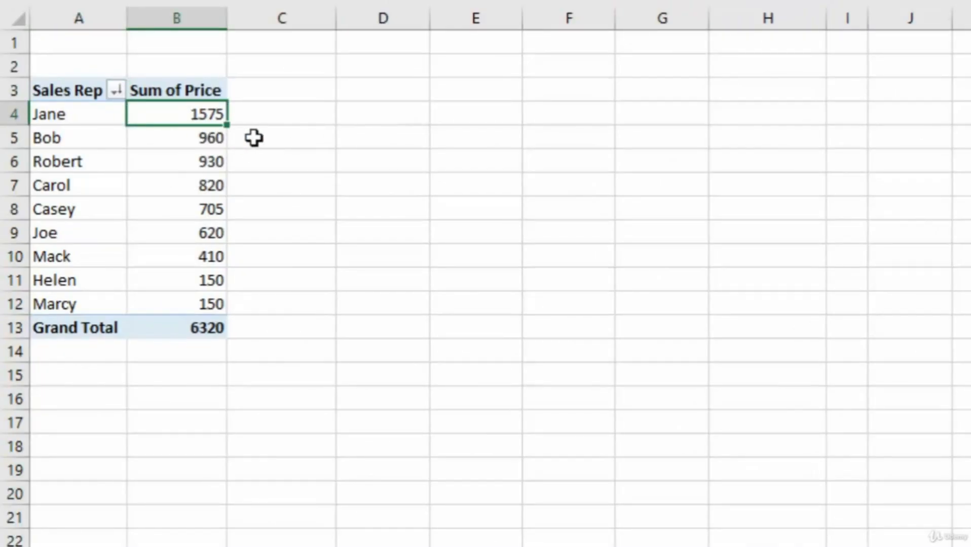
{"action": "mouse_move", "coordinate": [167, 114]}
{"action": "double_click", "coordinate": [168, 114]}
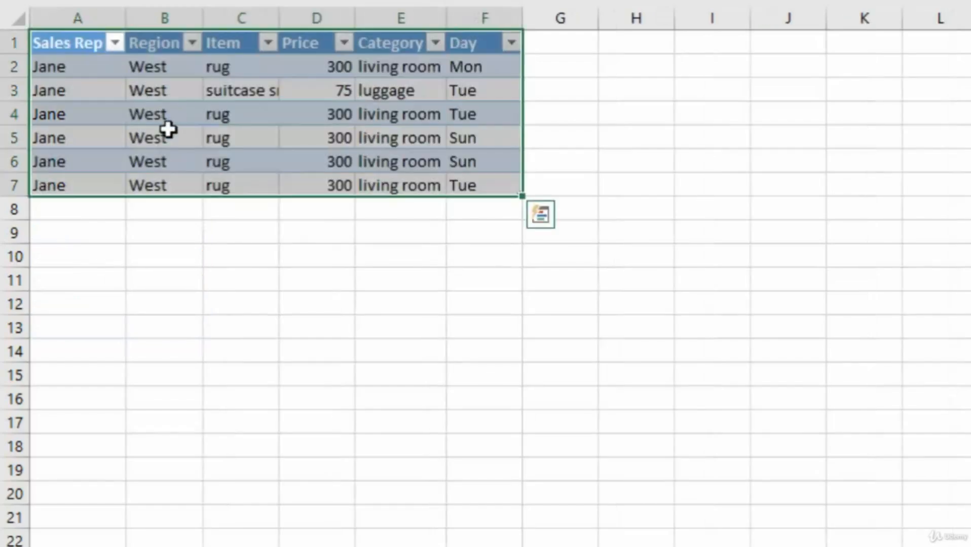
{"action": "left_click", "coordinate": [483, 300]}
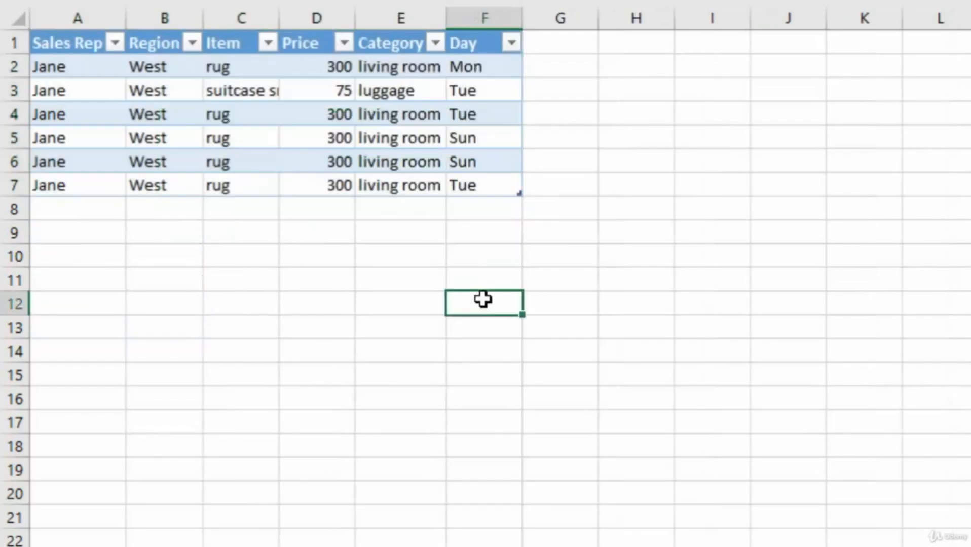
{"action": "left_click", "coordinate": [560, 327]}
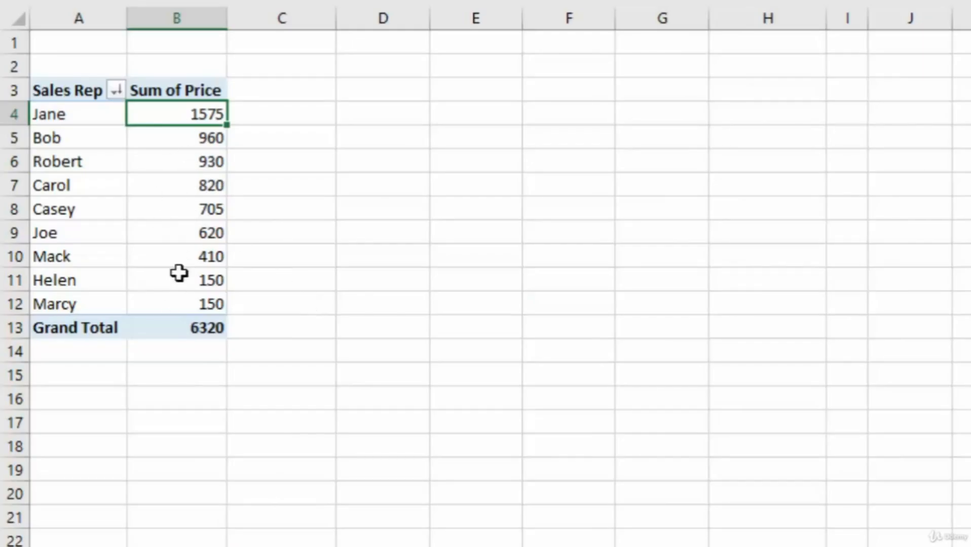
Step: Extract the source records behind the second sales rep's price sum and fit the Item column's width to its contents
{"action": "left_click", "coordinate": [174, 140]}
{"action": "double_click", "coordinate": [174, 139]}
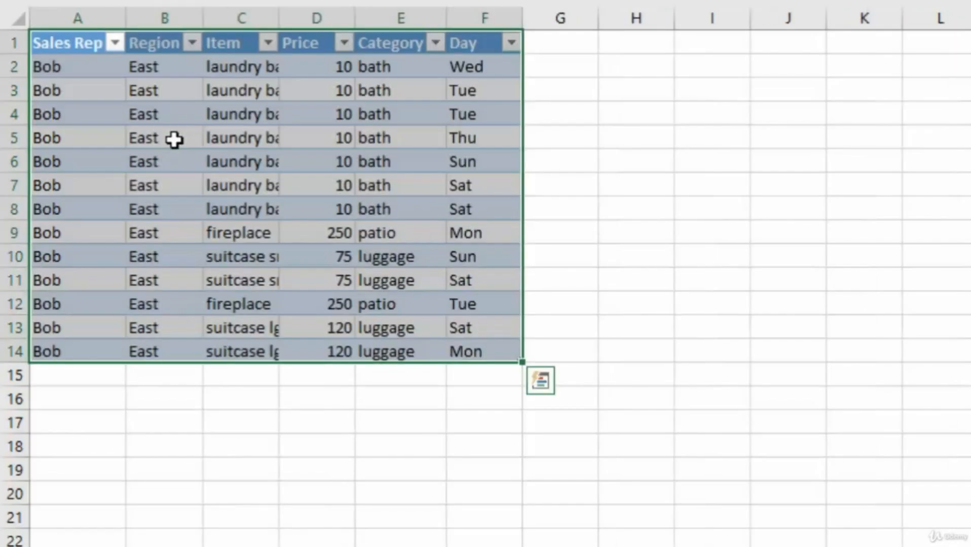
{"action": "left_click", "coordinate": [526, 431]}
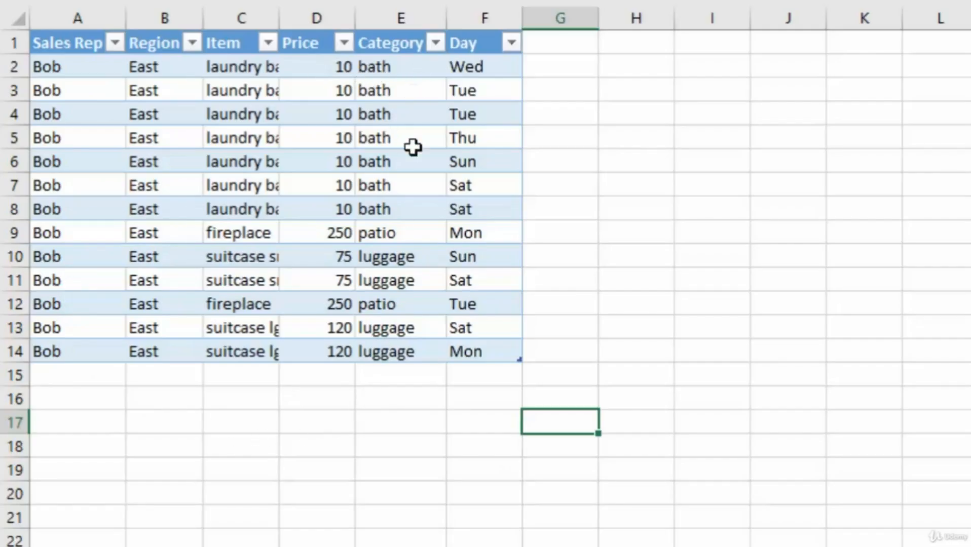
{"action": "double_click", "coordinate": [279, 18]}
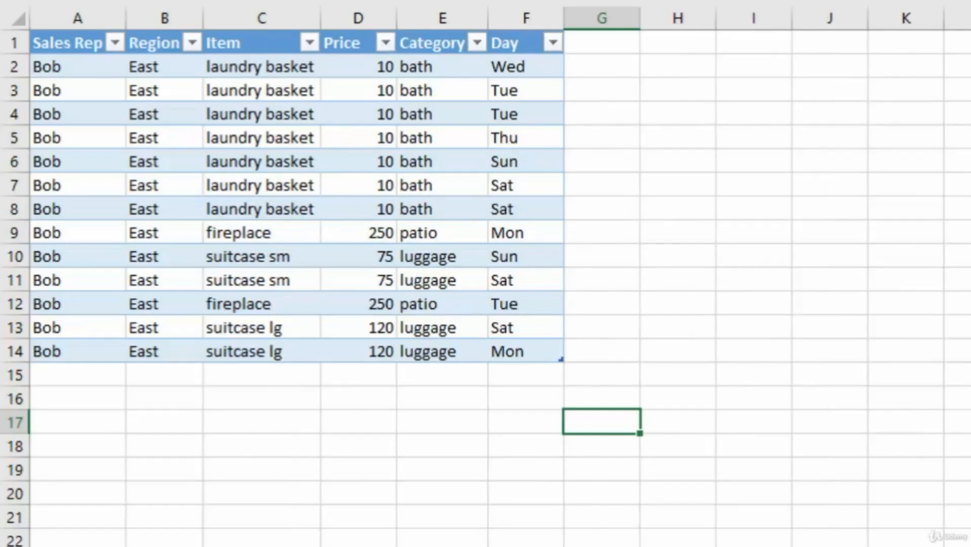
Step: Delete the sheet with the second sales rep's detail records
{"action": "right_click", "coordinate": [152, 545]}
{"action": "left_click", "coordinate": [219, 396]}
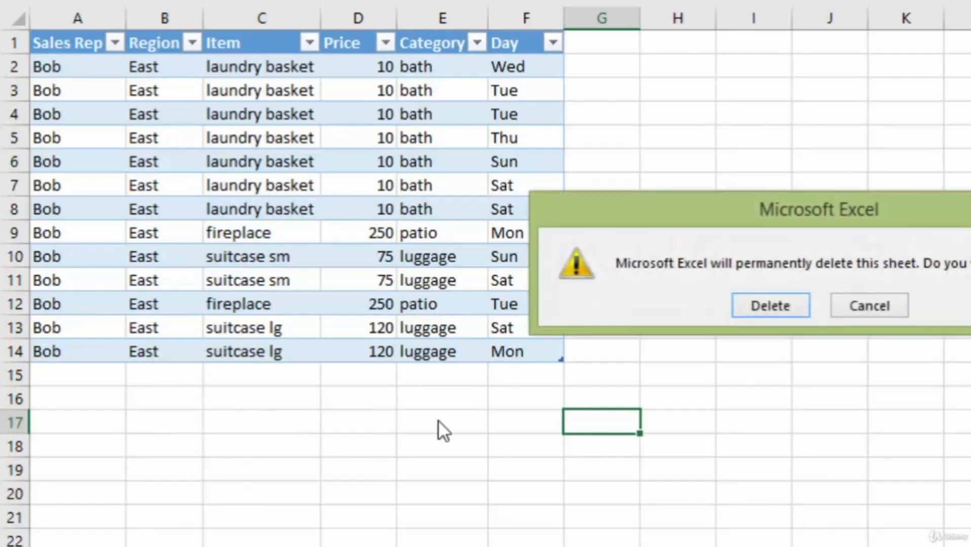
{"action": "left_click", "coordinate": [746, 313]}
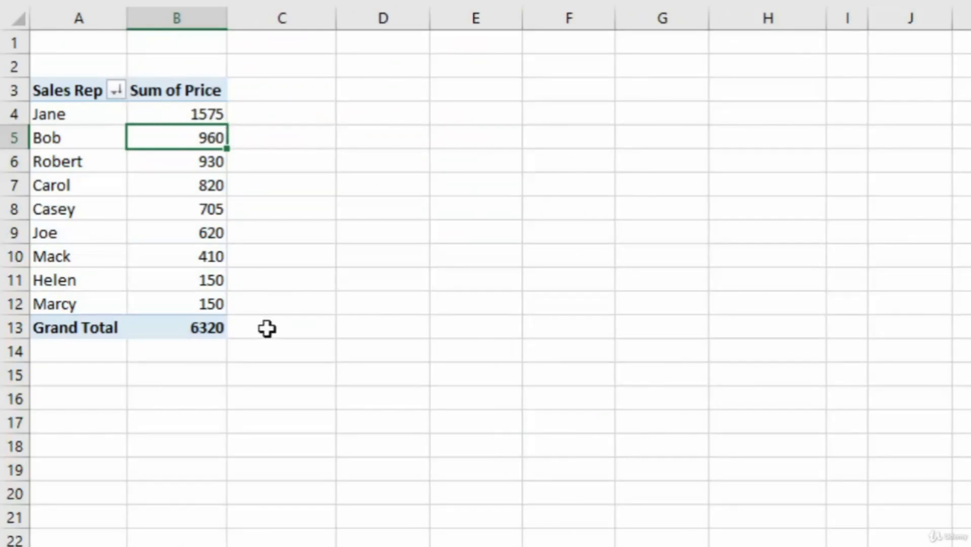
Step: Format the sales reps' price sums in B4:B12 as Currency
{"action": "left_click_drag", "start_coordinate": [189, 115], "coordinate": [187, 304]}
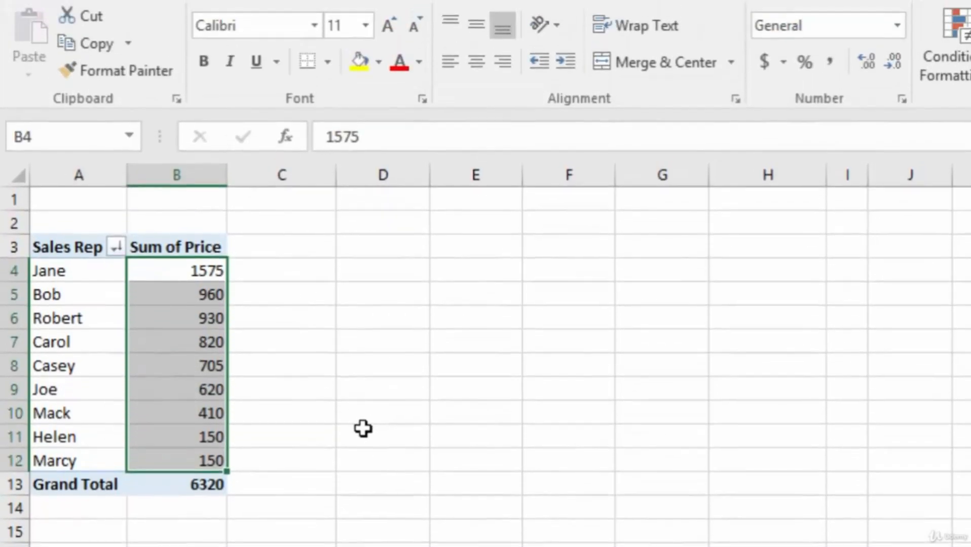
{"action": "left_click", "coordinate": [897, 25]}
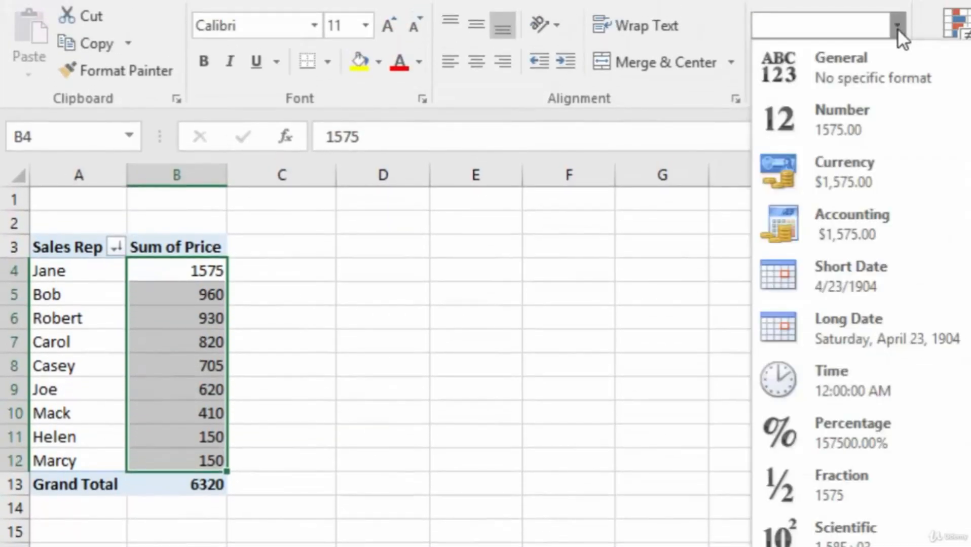
{"action": "left_click", "coordinate": [830, 178]}
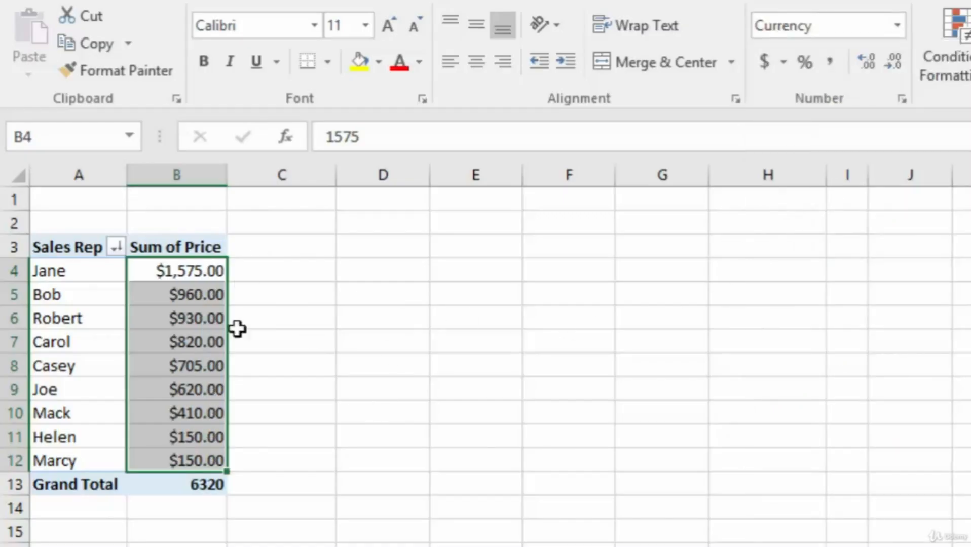
{"action": "left_click", "coordinate": [217, 271]}
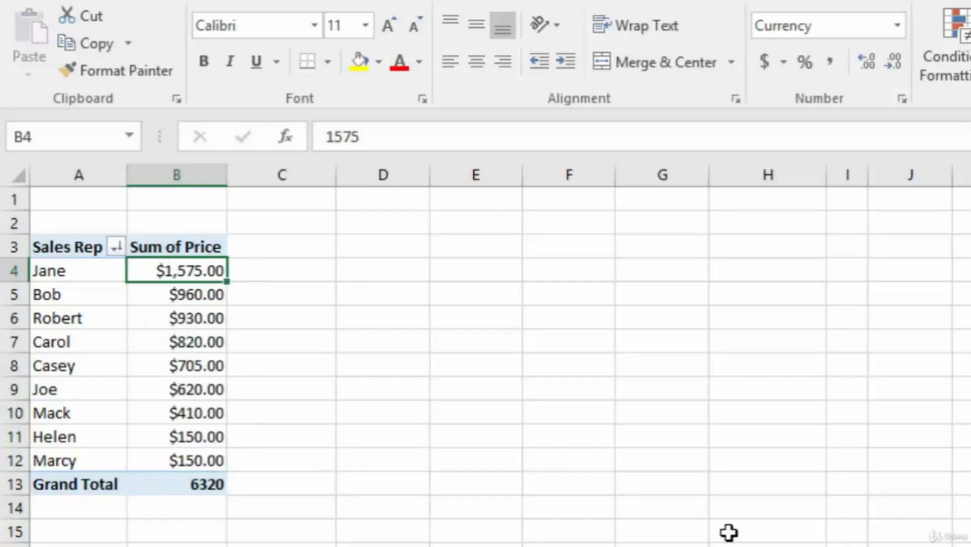
{"action": "key", "text": "ctrl+Down"}
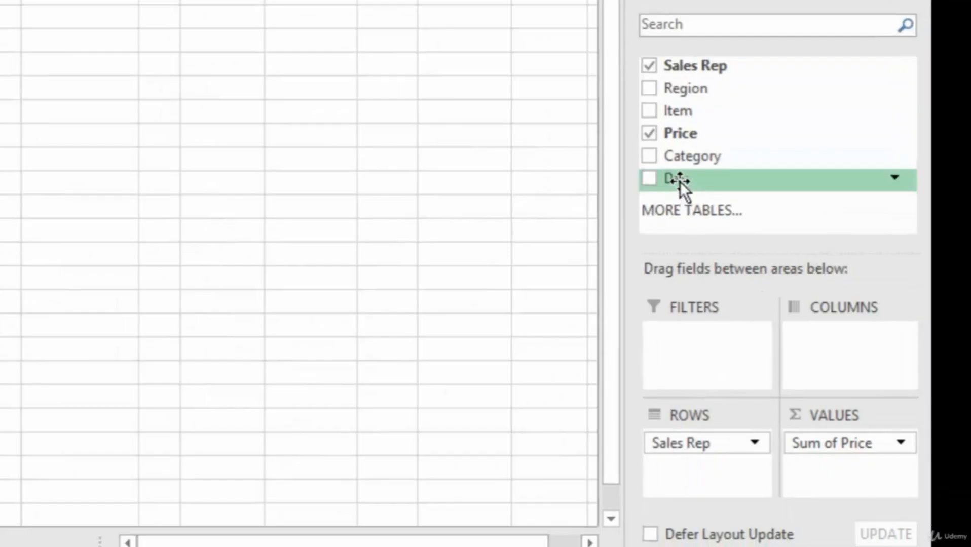
Step: Add Day as the pivot table's column field and apply a light green style to the pivot table
{"action": "left_click_drag", "start_coordinate": [684, 189], "coordinate": [834, 345]}
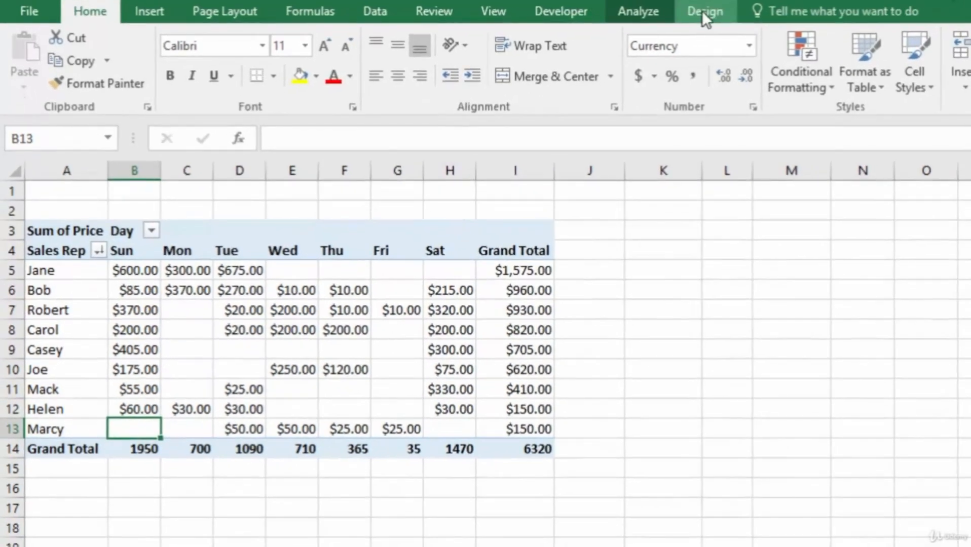
{"action": "left_click", "coordinate": [701, 11]}
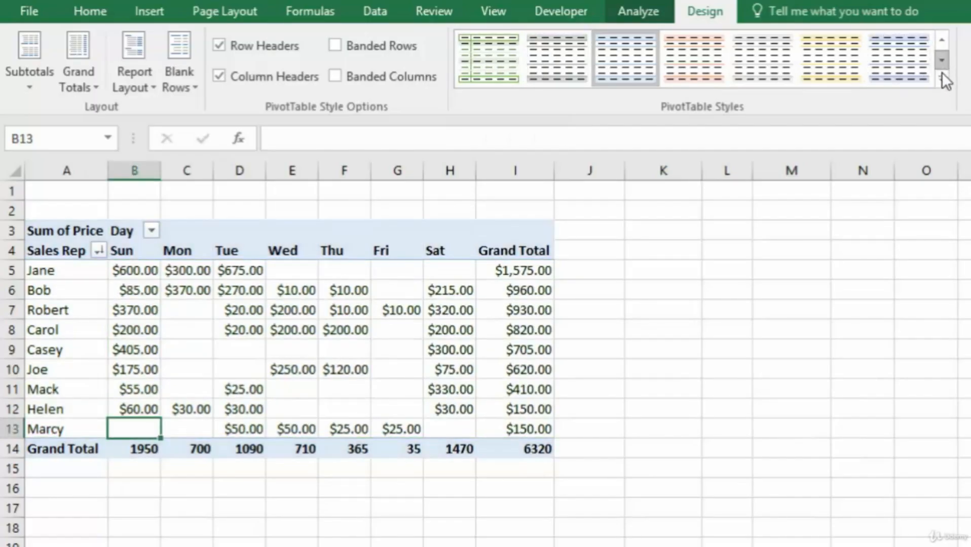
{"action": "left_click", "coordinate": [941, 78]}
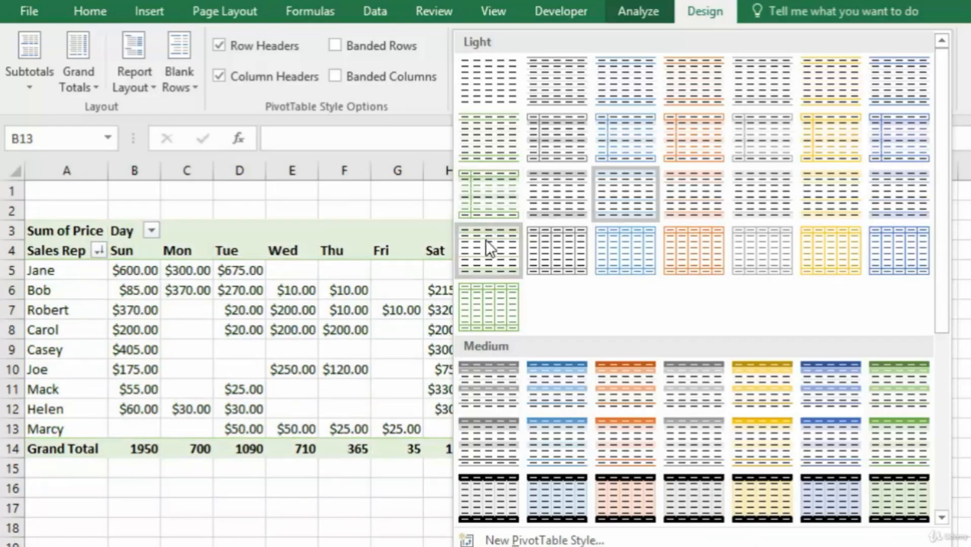
{"action": "left_click", "coordinate": [486, 198]}
{"action": "left_click", "coordinate": [870, 391]}
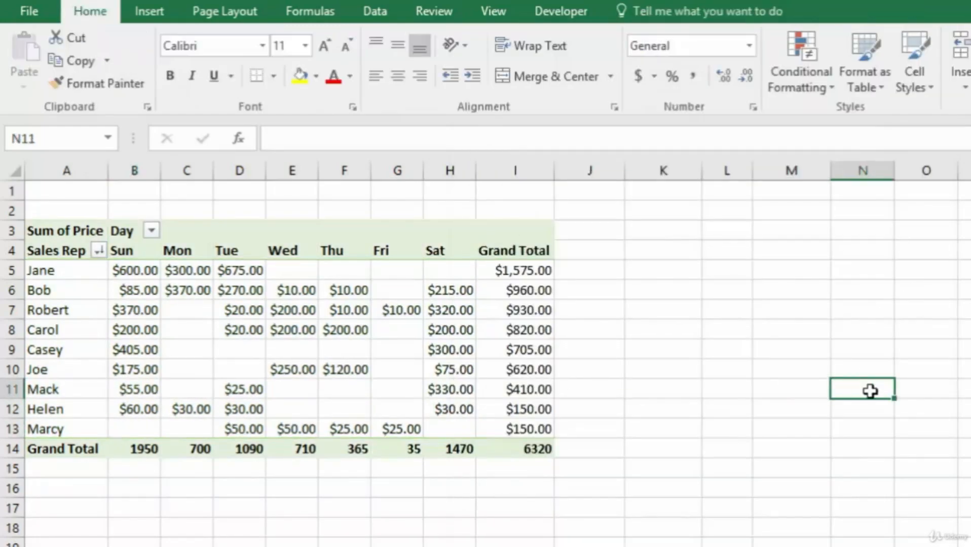
Step: Format the Grand Total row's values in B14:I14 as Currency
{"action": "left_click", "coordinate": [522, 449]}
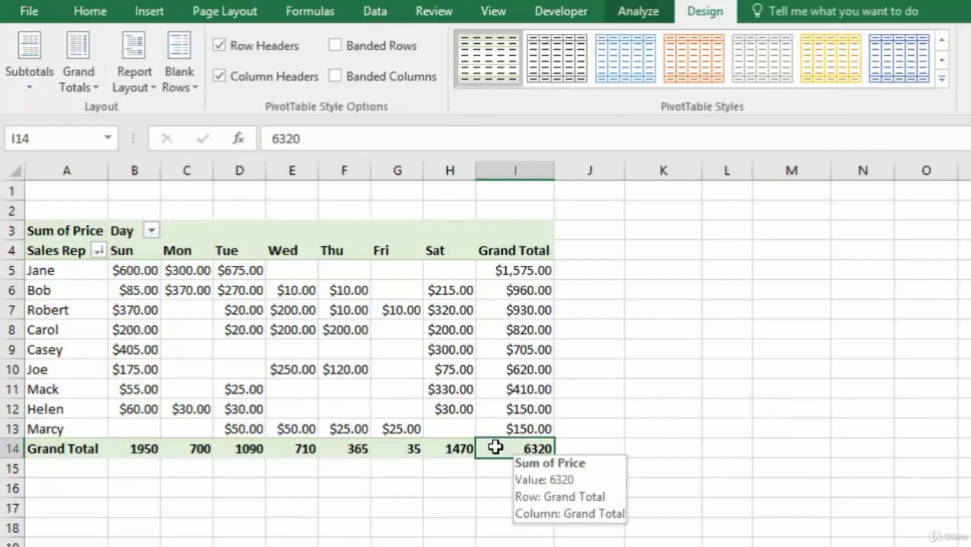
{"action": "left_click_drag", "start_coordinate": [499, 449], "coordinate": [164, 449]}
{"action": "left_click", "coordinate": [93, 13]}
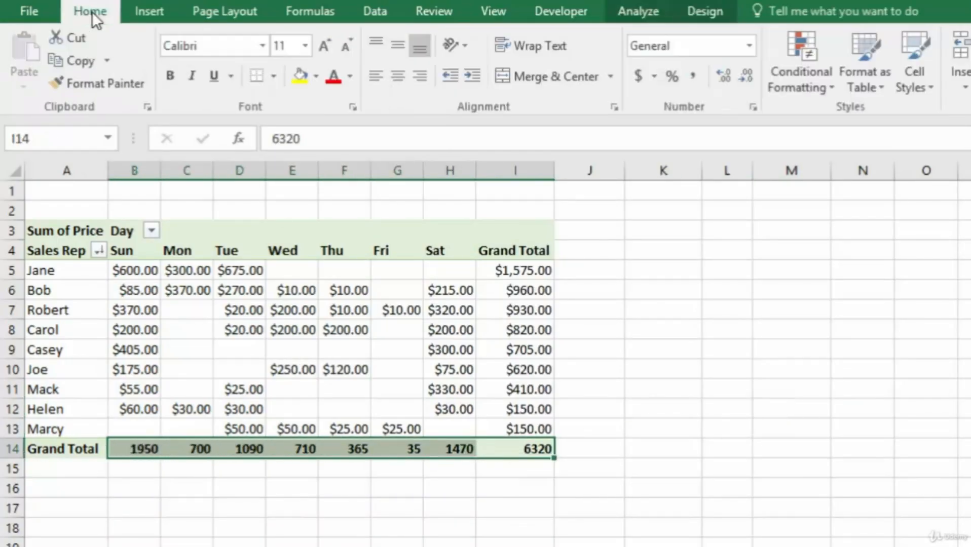
{"action": "left_click", "coordinate": [749, 45]}
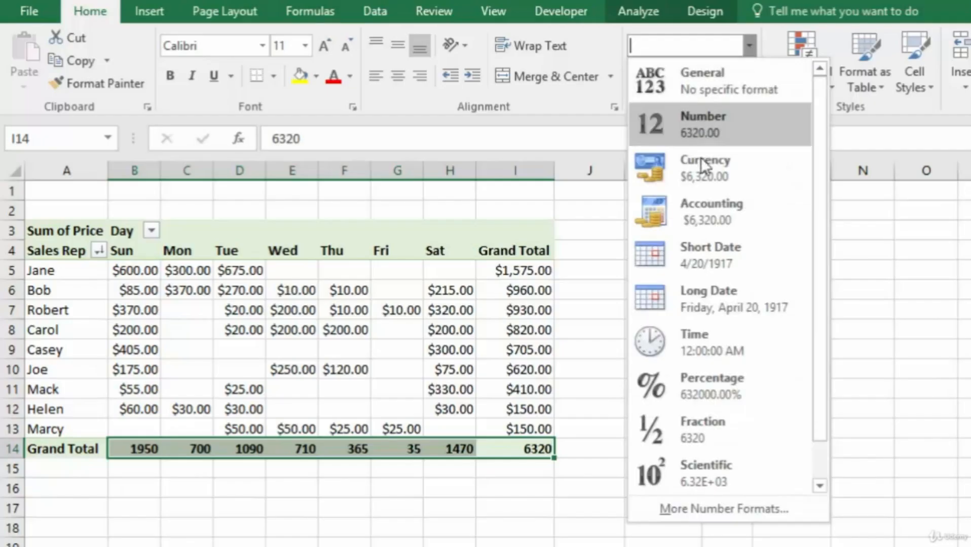
{"action": "left_click", "coordinate": [700, 178]}
Step: Fit the widths of columns B to I to their contents so the currency totals fit
{"action": "left_click", "coordinate": [661, 230]}
{"action": "left_click_drag", "start_coordinate": [134, 171], "coordinate": [515, 171]}
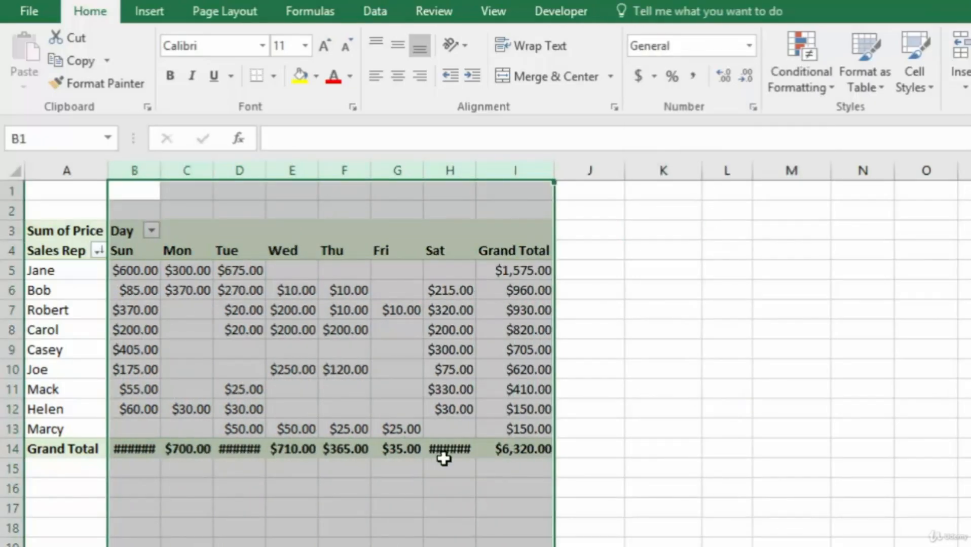
{"action": "double_click", "coordinate": [555, 170]}
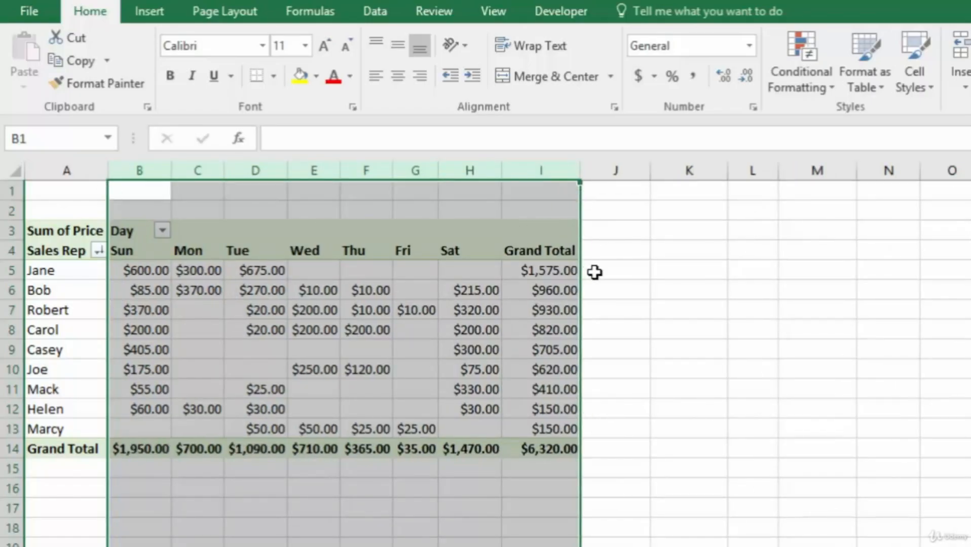
{"action": "left_click", "coordinate": [554, 454]}
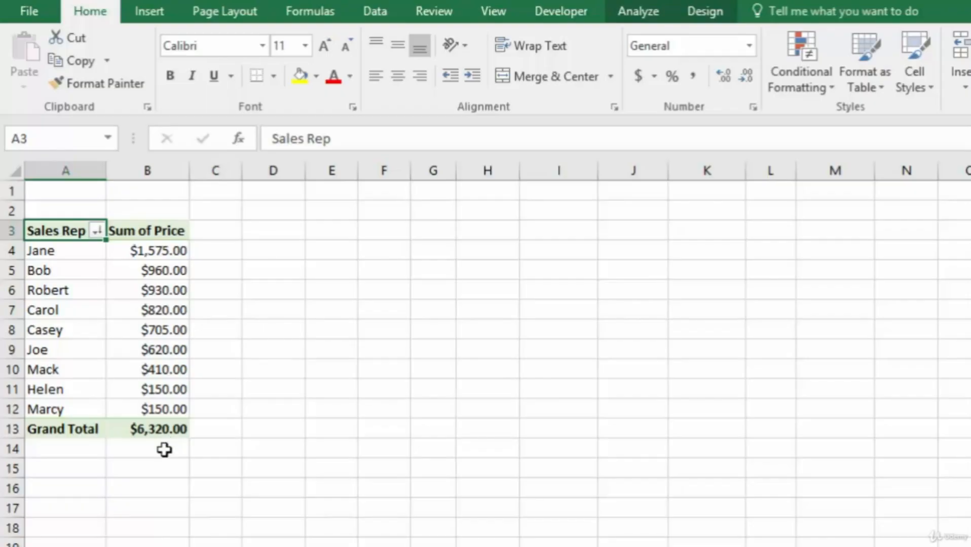
Step: Copy the source table's last ten records, A54:F63, and paste them directly below the table starting at A64
{"action": "key", "text": "ctrl+Page_Down"}
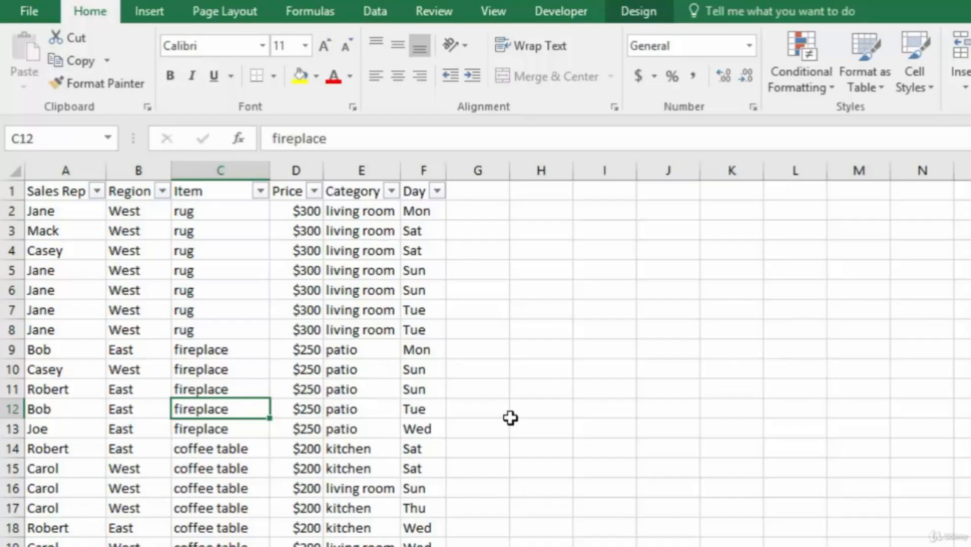
{"action": "scroll", "coordinate": [510, 418], "scroll_direction": "down", "scroll_amount": 17}
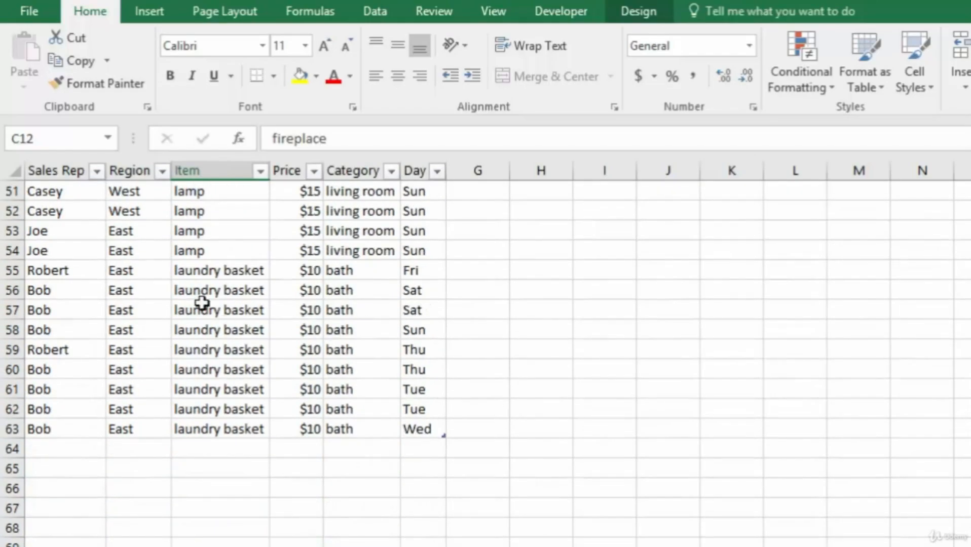
{"action": "left_click_drag", "start_coordinate": [33, 252], "coordinate": [375, 423]}
{"action": "right_click", "coordinate": [245, 355]}
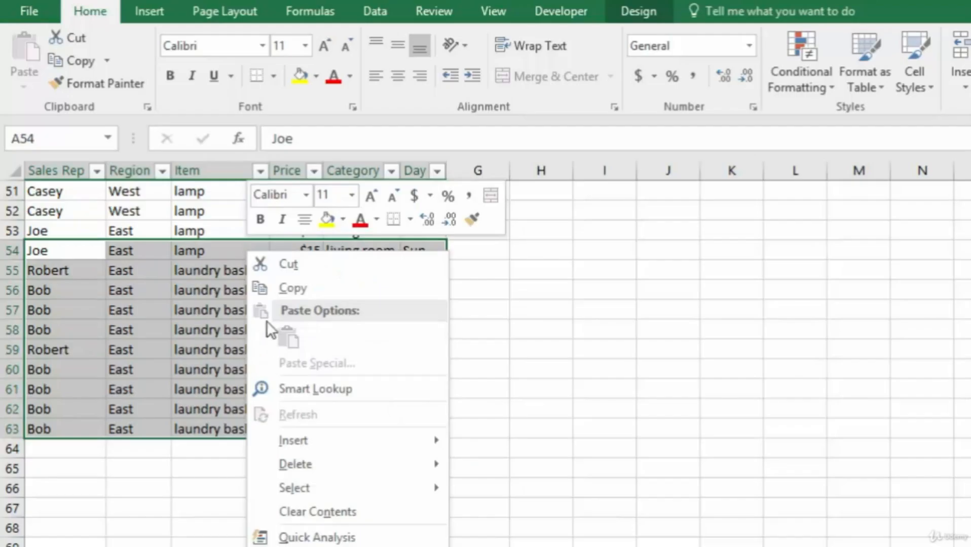
{"action": "left_click", "coordinate": [301, 287]}
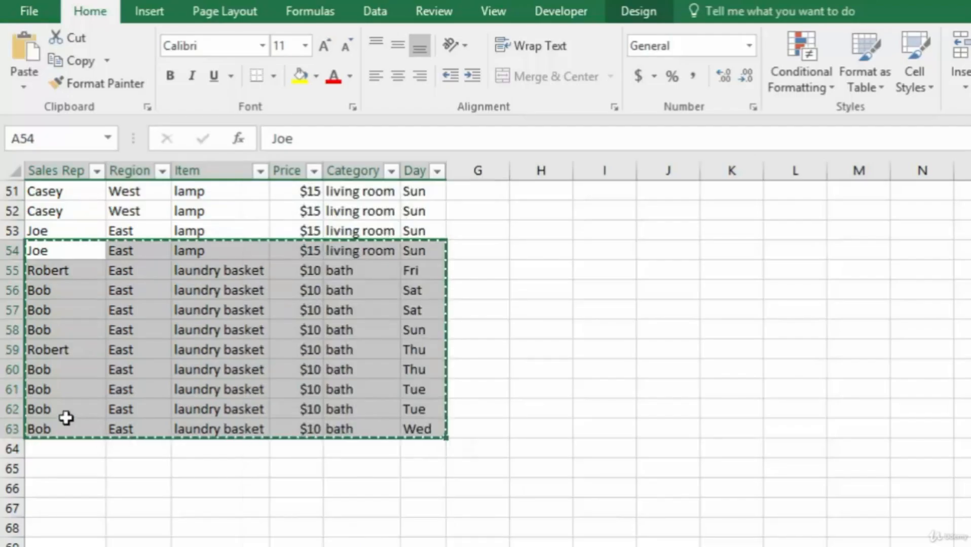
{"action": "right_click", "coordinate": [45, 446]}
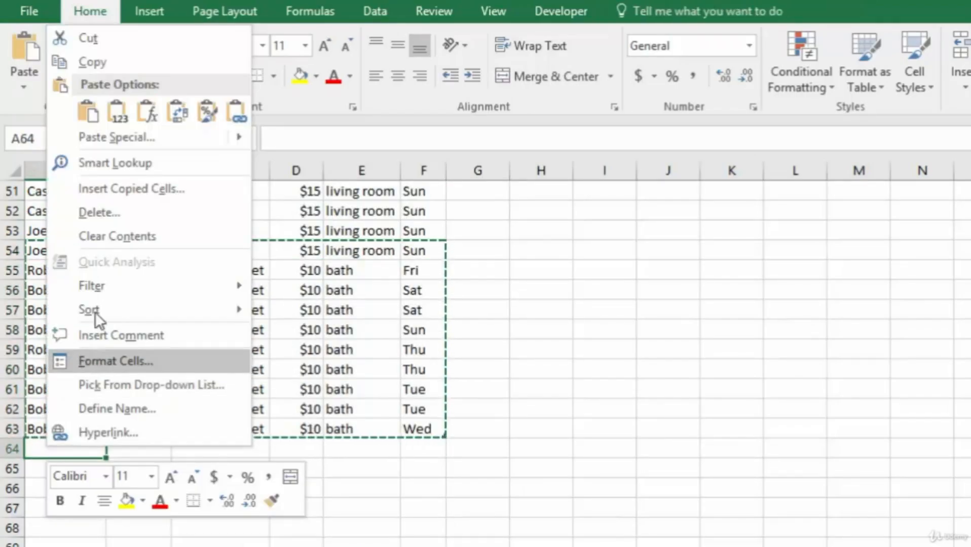
{"action": "left_click", "coordinate": [98, 112]}
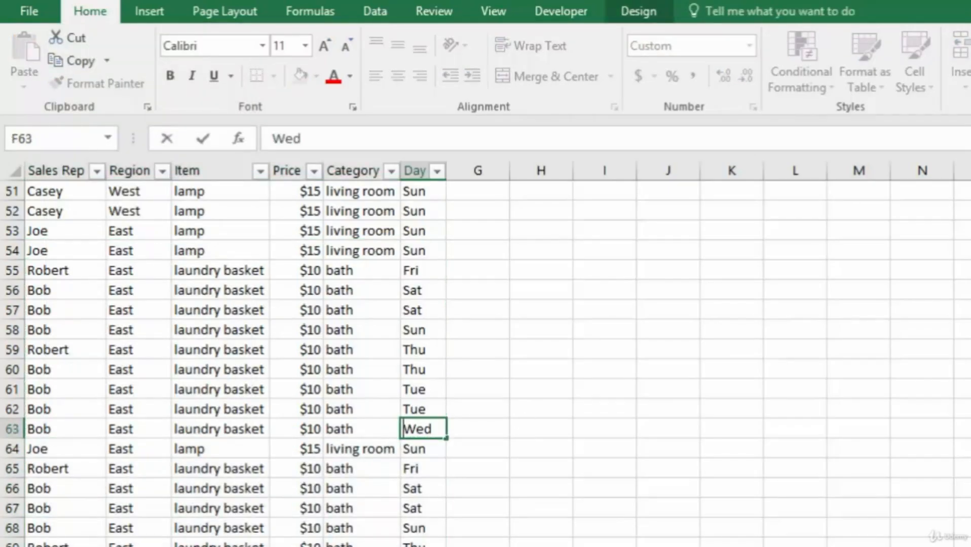
{"action": "key", "text": "Escape"}
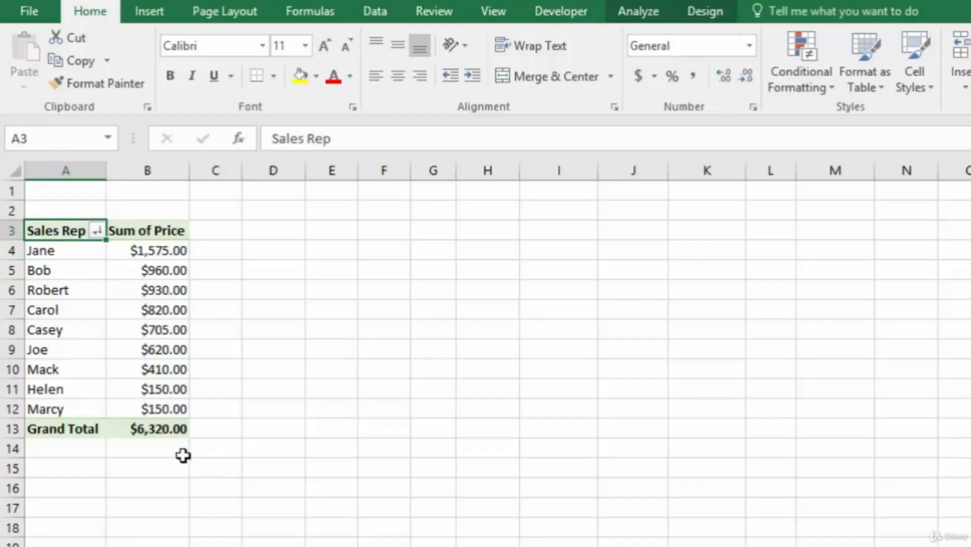
Step: Refresh the pivot table to include the added source records
{"action": "left_click", "coordinate": [636, 13]}
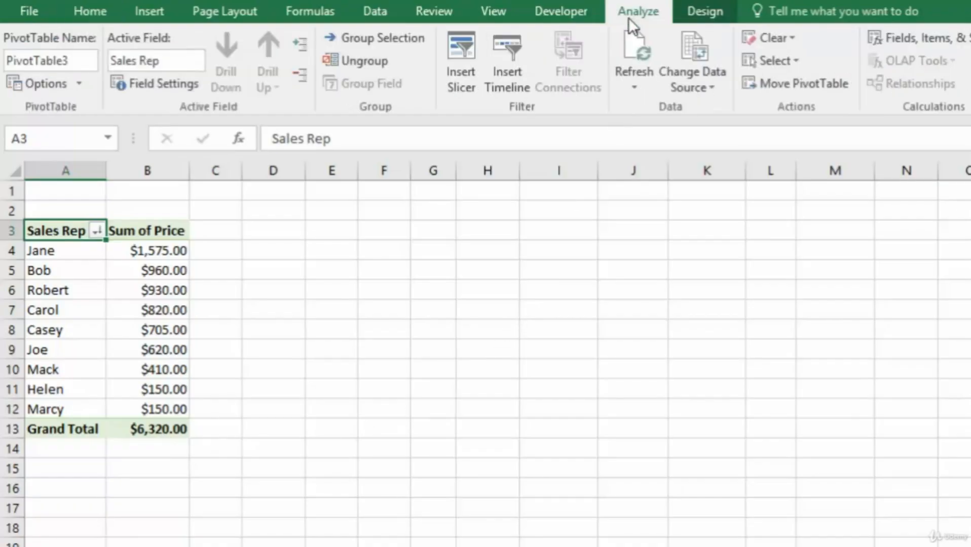
{"action": "left_click", "coordinate": [633, 55]}
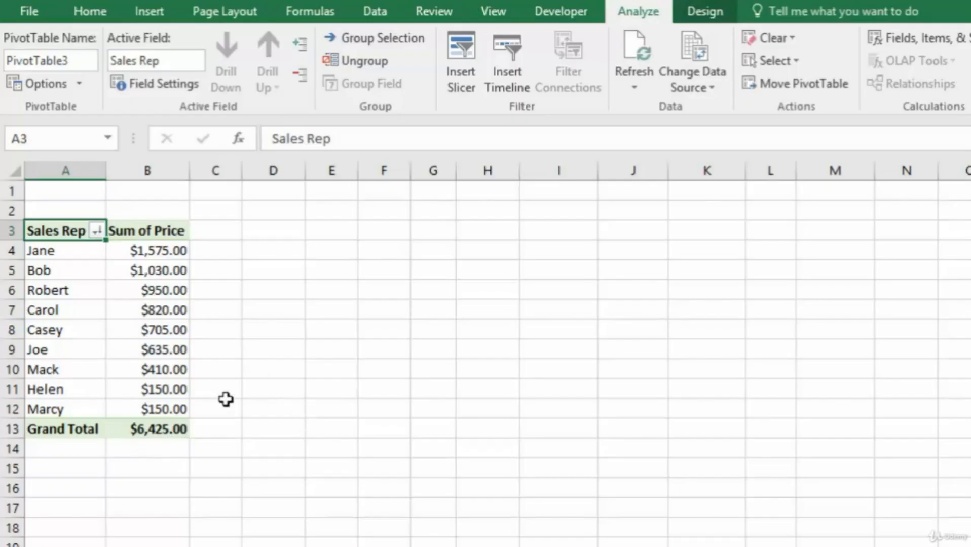
Step: Check which table the pivot table uses as data source and how far its range extends, and leave the source as it is
{"action": "key", "text": "ctrl+Page_Down"}
{"action": "left_click", "coordinate": [151, 312]}
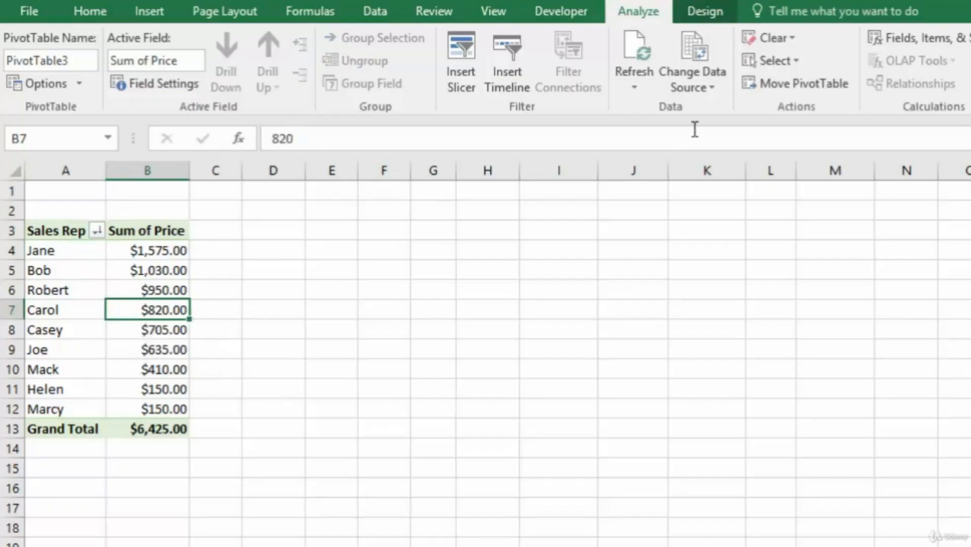
{"action": "left_click", "coordinate": [698, 68]}
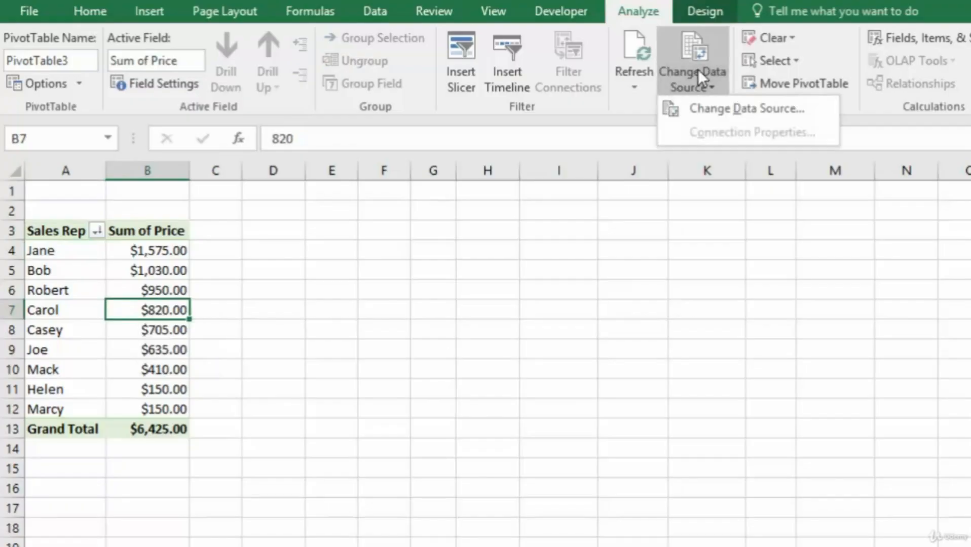
{"action": "left_click", "coordinate": [700, 112]}
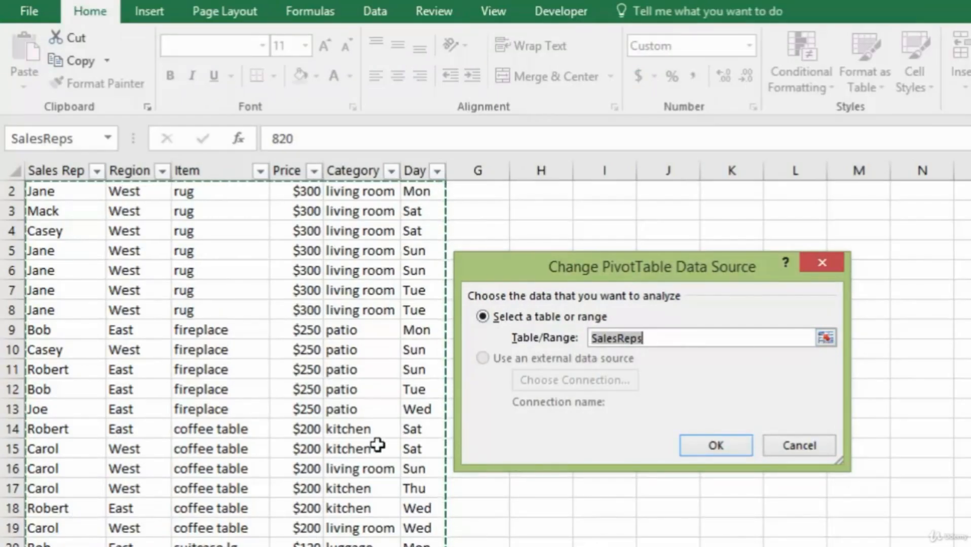
{"action": "scroll", "coordinate": [377, 449], "scroll_direction": "down", "scroll_amount": 20}
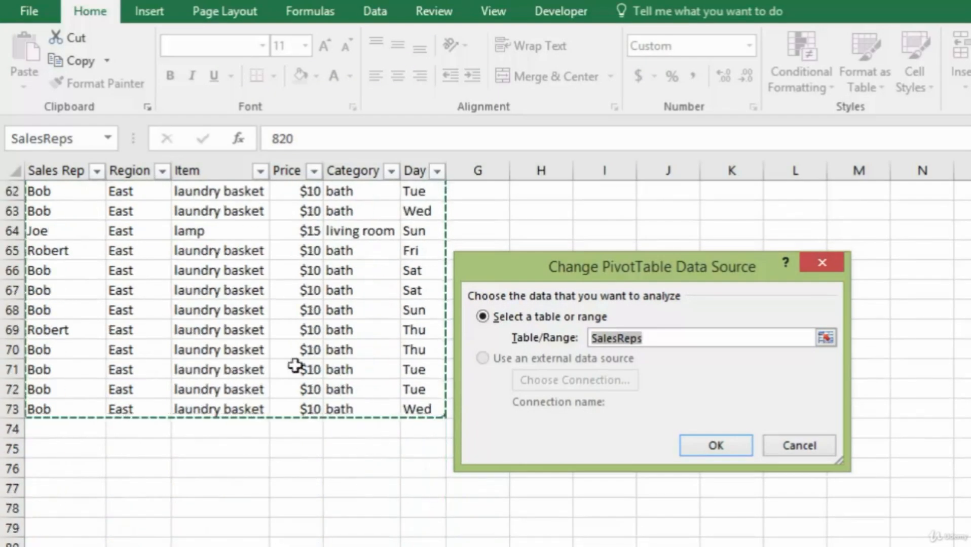
{"action": "left_click", "coordinate": [800, 449]}
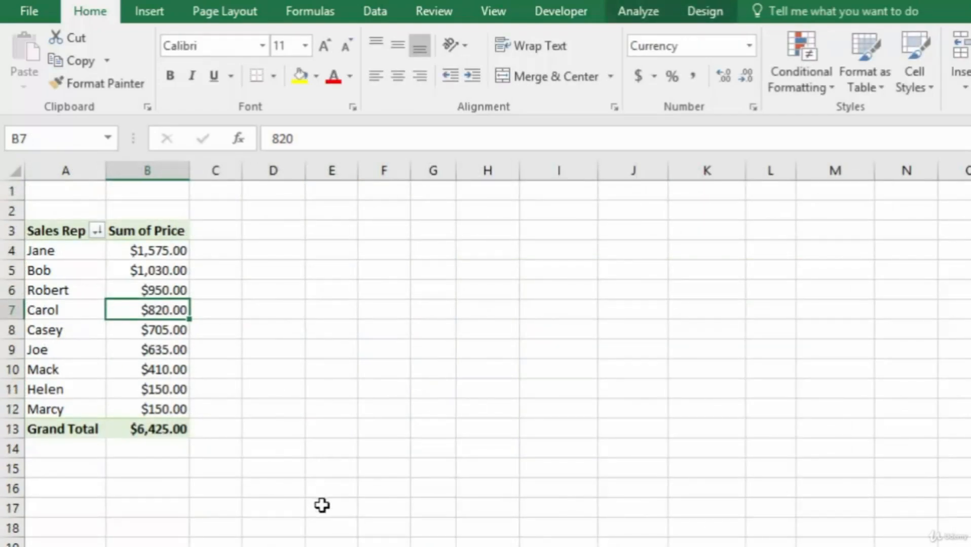
Step: Misspell the sales rep's name in A66 of the source table by doubling its last letter, and refresh the pivot table
{"action": "key", "text": "ctrl+Page_Down"}
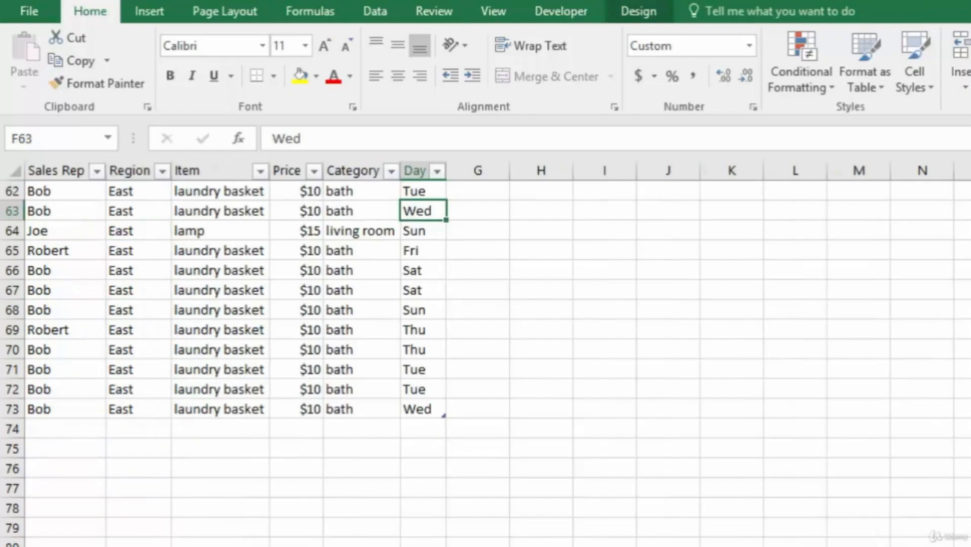
{"action": "left_click", "coordinate": [69, 275]}
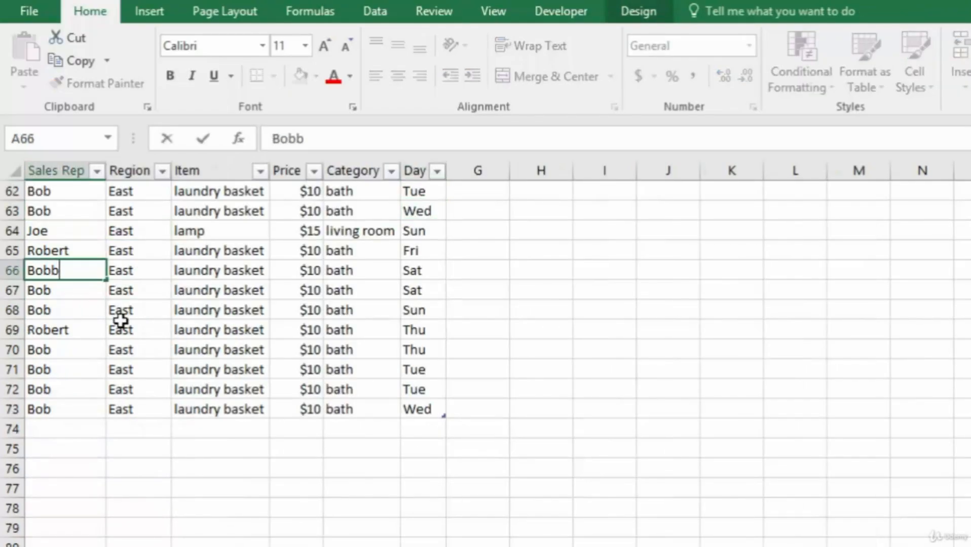
{"action": "key", "text": "Return"}
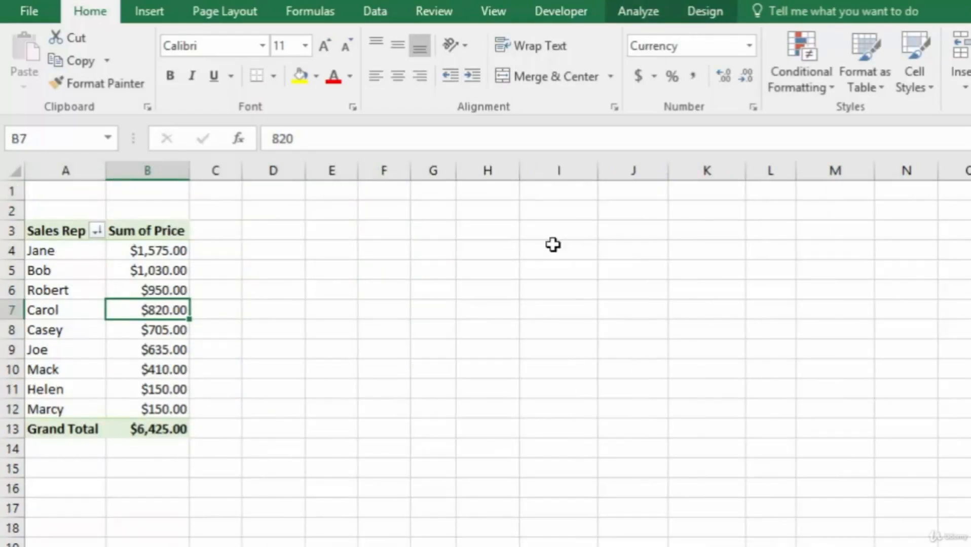
{"action": "left_click", "coordinate": [638, 11]}
{"action": "left_click", "coordinate": [630, 52]}
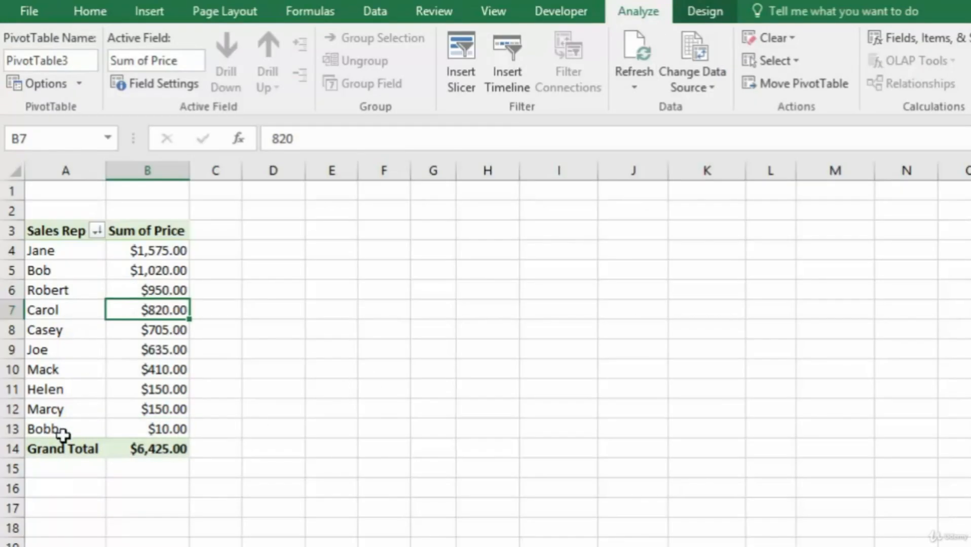
Step: Sort the pivot table's sales reps alphabetically from A to Z
{"action": "left_click", "coordinate": [58, 251]}
{"action": "right_click", "coordinate": [58, 251]}
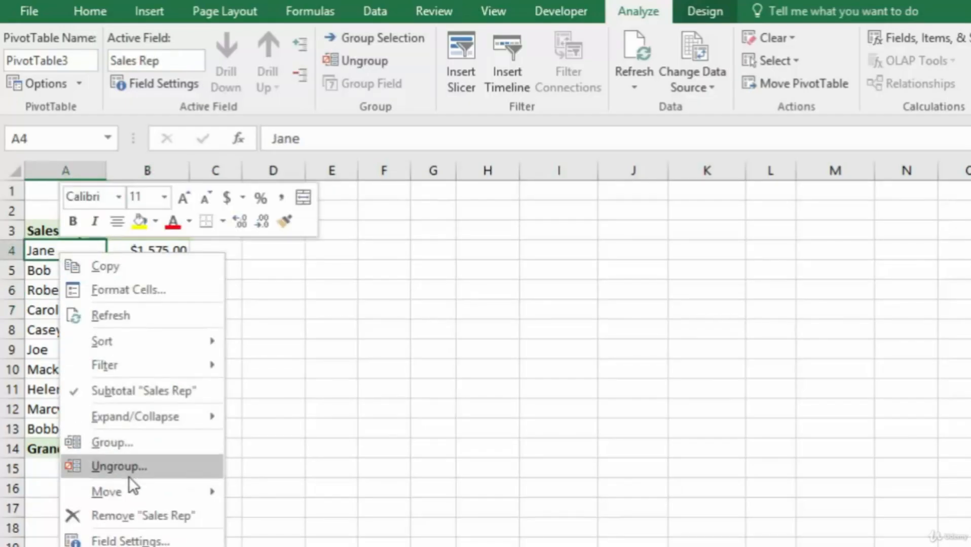
{"action": "mouse_move", "coordinate": [136, 343]}
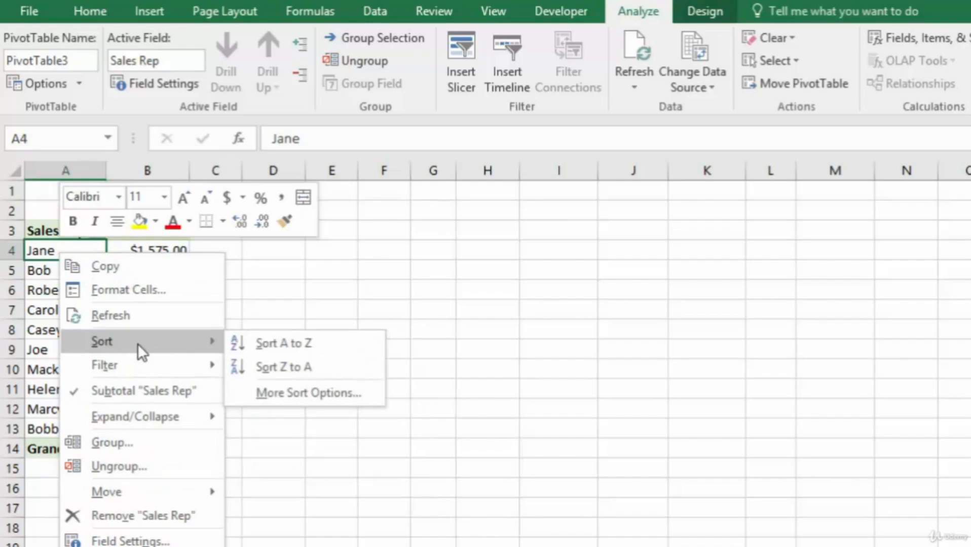
{"action": "left_click", "coordinate": [293, 351]}
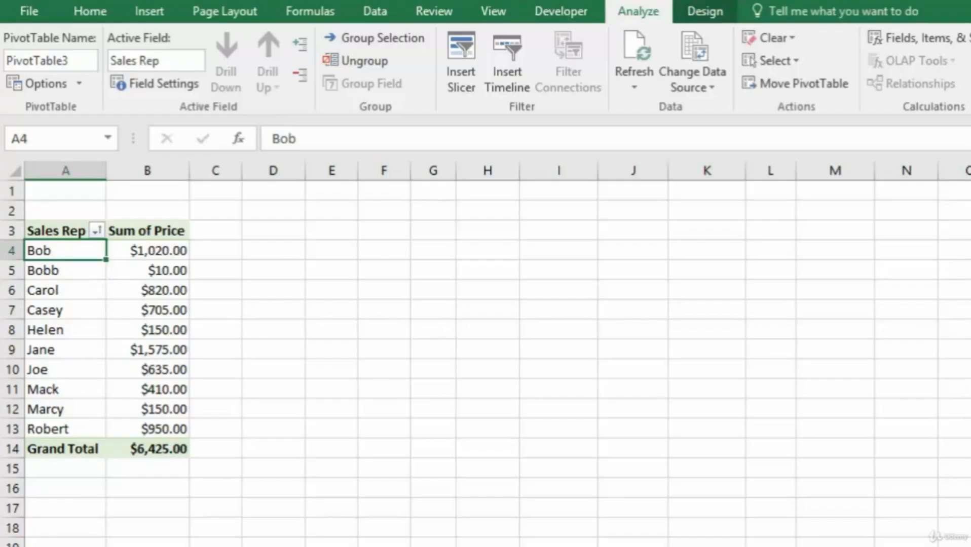
Step: Review the sales rep names in the source table and compare them with the pivot table's row labels and sums
{"action": "key", "text": "ctrl+Page_Down"}
{"action": "scroll", "coordinate": [73, 426], "scroll_direction": "up", "scroll_amount": 5}
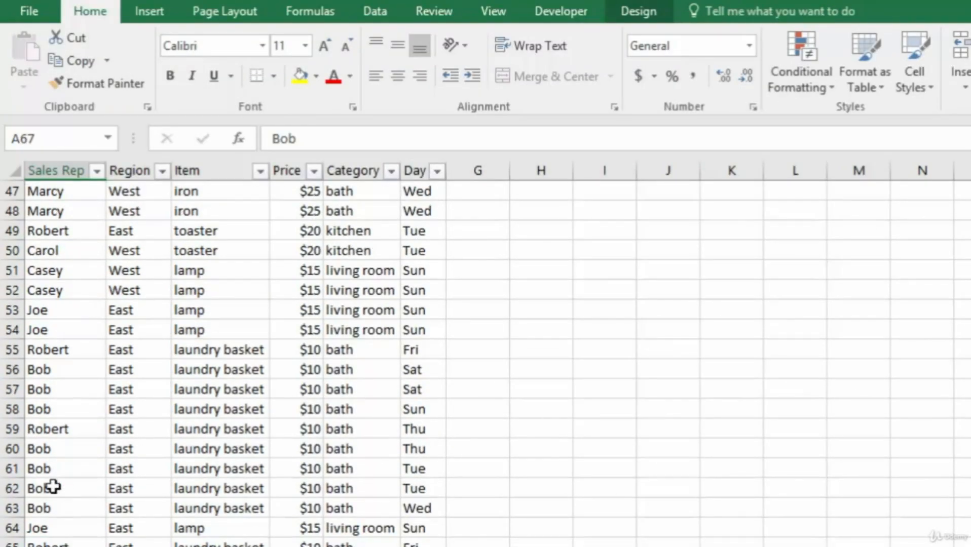
{"action": "key", "text": "ctrl+Page_Up"}
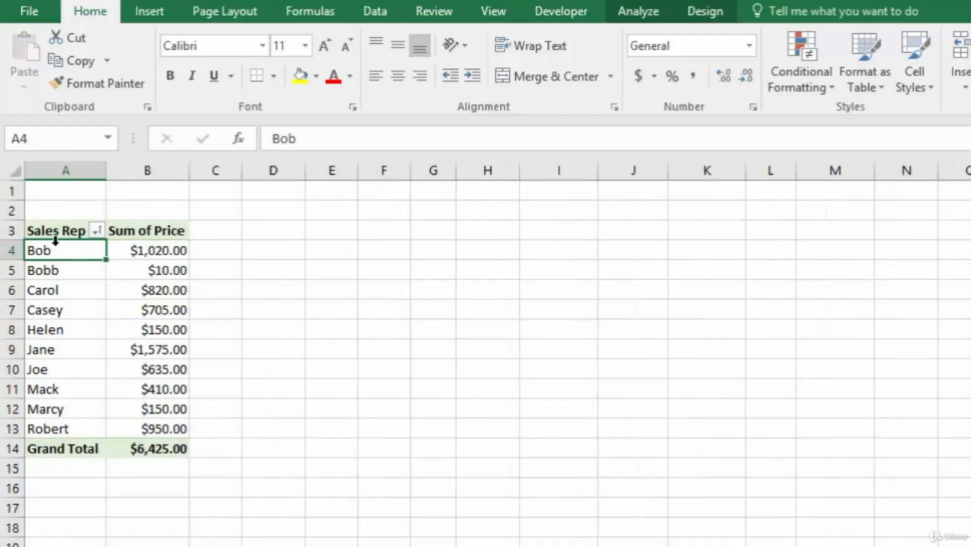
{"action": "mouse_move", "coordinate": [183, 251]}
{"action": "mouse_move", "coordinate": [73, 275]}
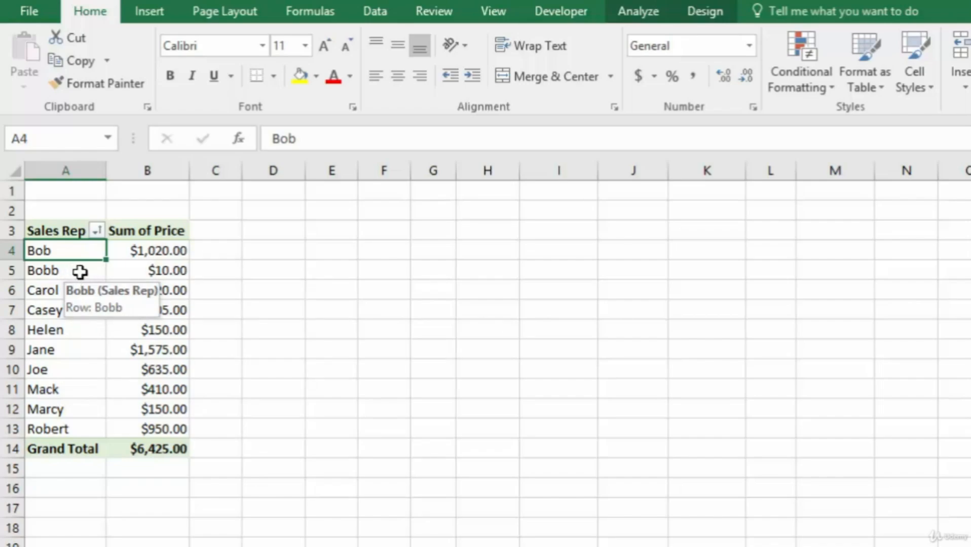
{"action": "mouse_move", "coordinate": [84, 431]}
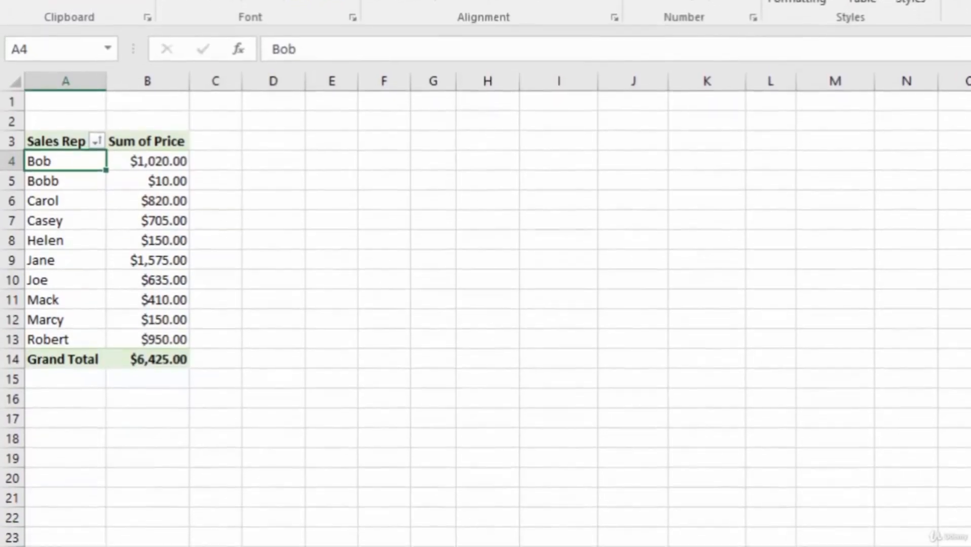
Step: Correct the sales rep's name in A66 of the source table by removing its extra last letter, and refresh the pivot table
{"action": "left_click", "coordinate": [63, 546]}
{"action": "double_click", "coordinate": [68, 461]}
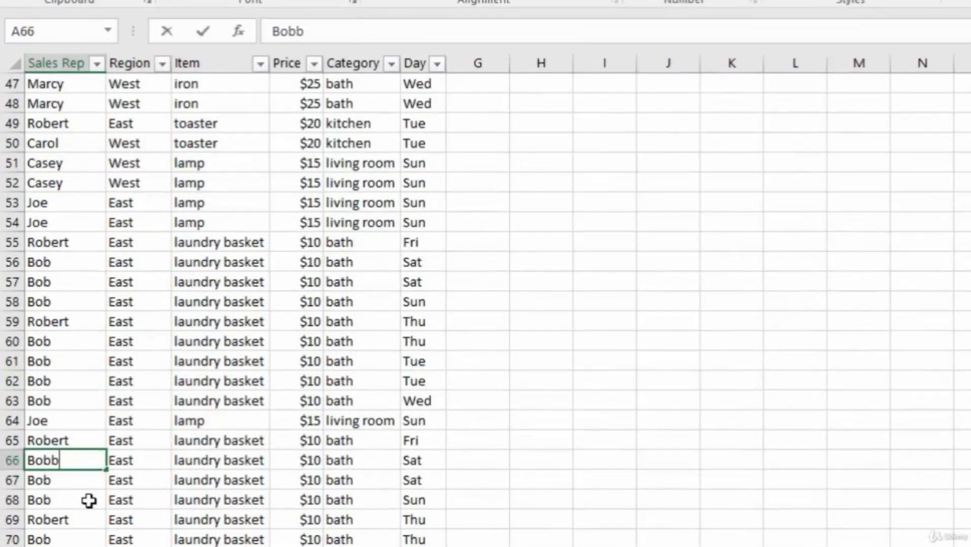
{"action": "key", "text": "BackSpace"}
{"action": "left_click", "coordinate": [96, 546]}
{"action": "left_click", "coordinate": [95, 359]}
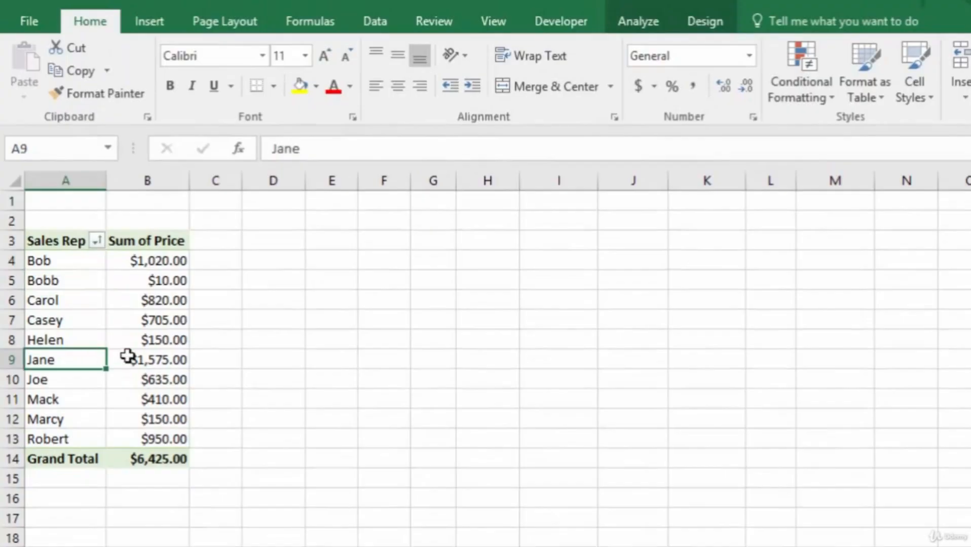
{"action": "left_click", "coordinate": [638, 22]}
{"action": "left_click", "coordinate": [635, 69]}
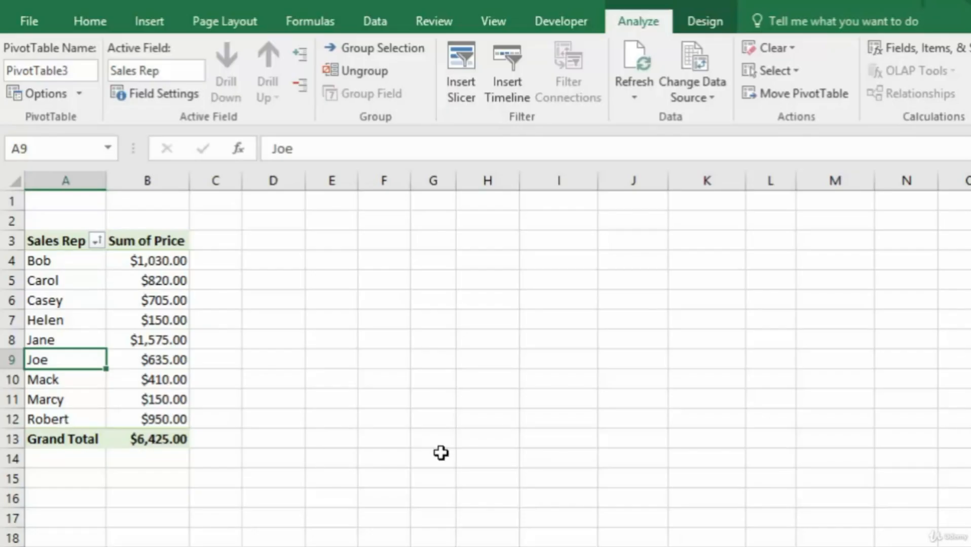
Step: Rename the pivot table's Sum of Price value field to "Sales Totals"
{"action": "double_click", "coordinate": [147, 241]}
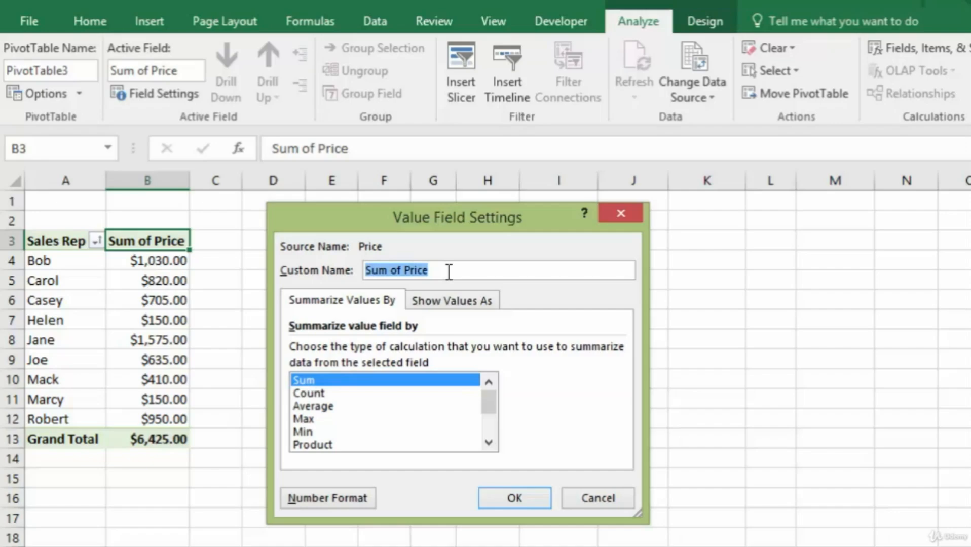
{"action": "type", "text": "Sales Totals"}
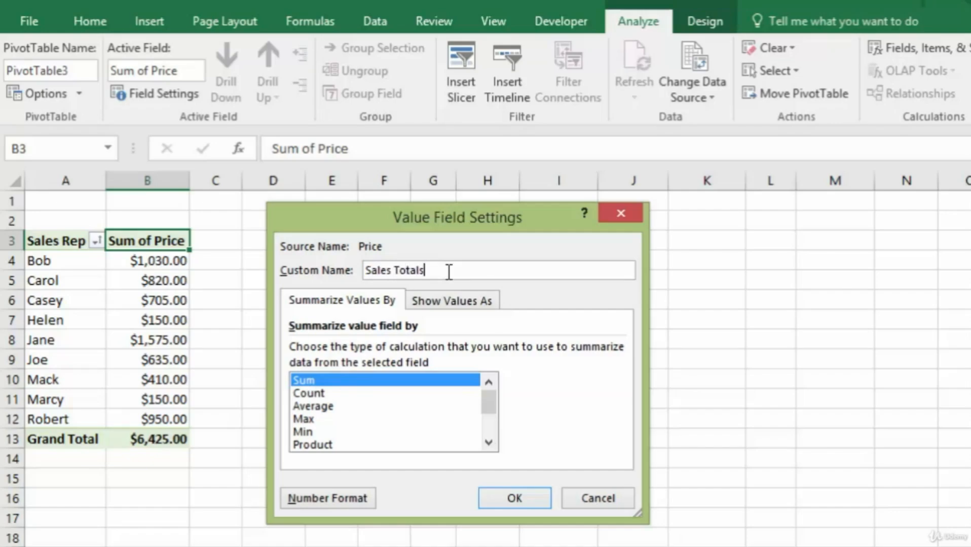
{"action": "left_click", "coordinate": [515, 499]}
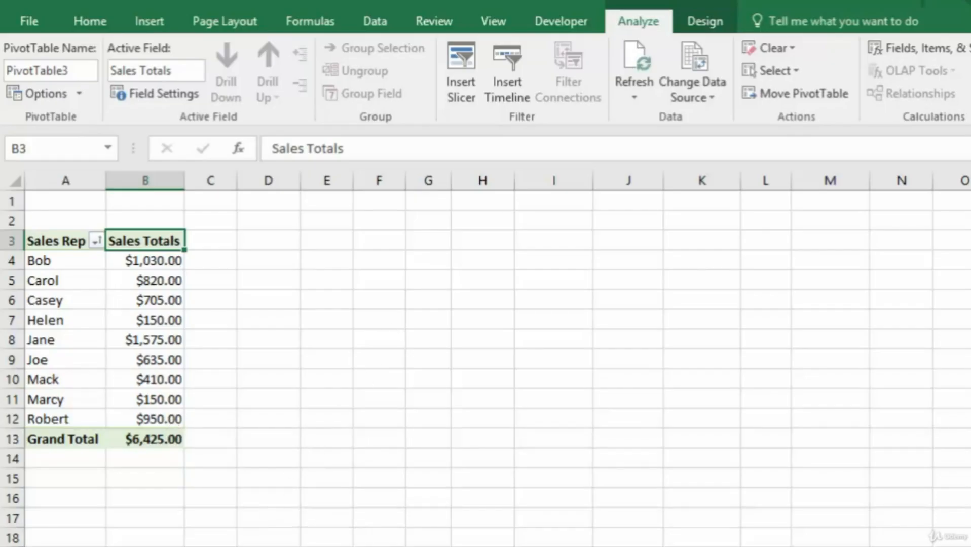
Step: Bring up the recommended pivot tables for the source sales table
{"action": "right_click", "coordinate": [133, 546]}
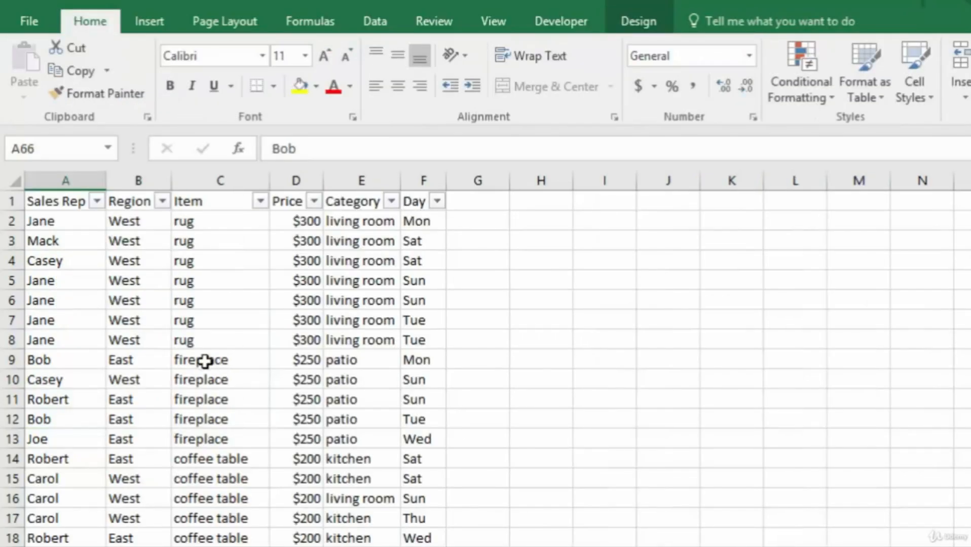
{"action": "left_click", "coordinate": [205, 361]}
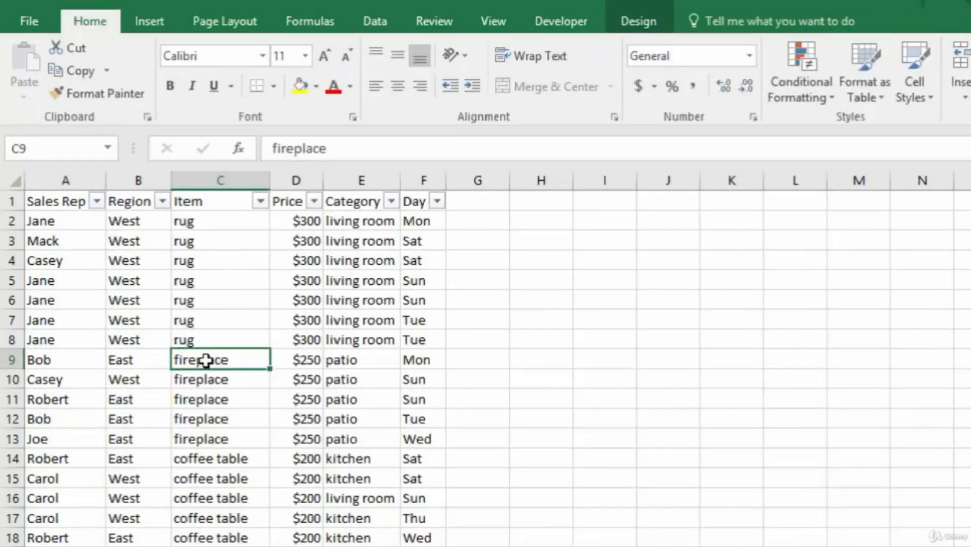
{"action": "left_click", "coordinate": [148, 21]}
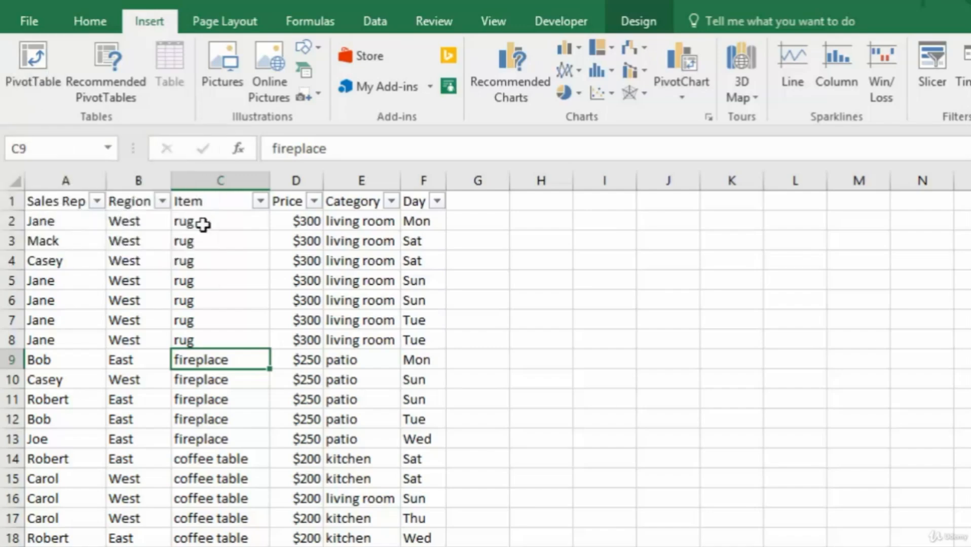
{"action": "left_click", "coordinate": [98, 72]}
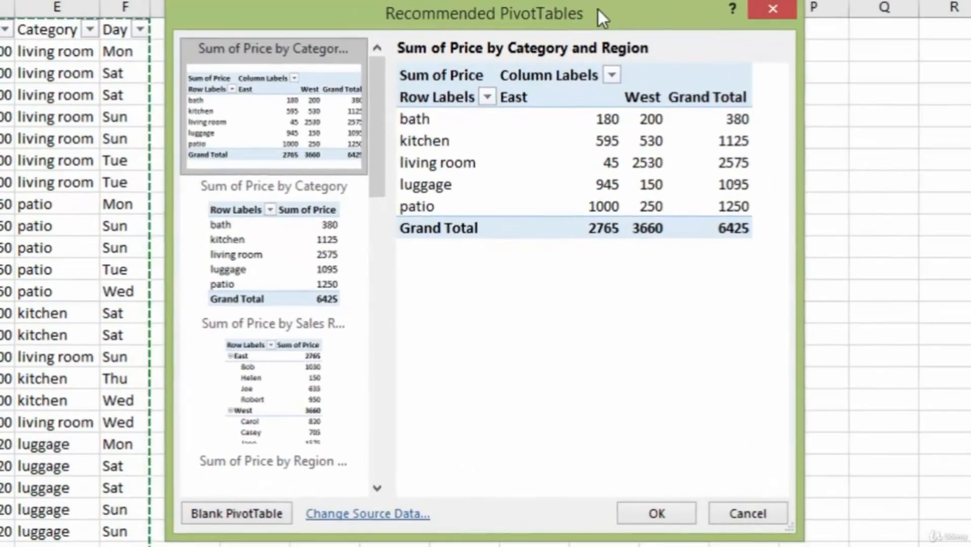
{"action": "left_click_drag", "start_coordinate": [598, 10], "coordinate": [595, 14]}
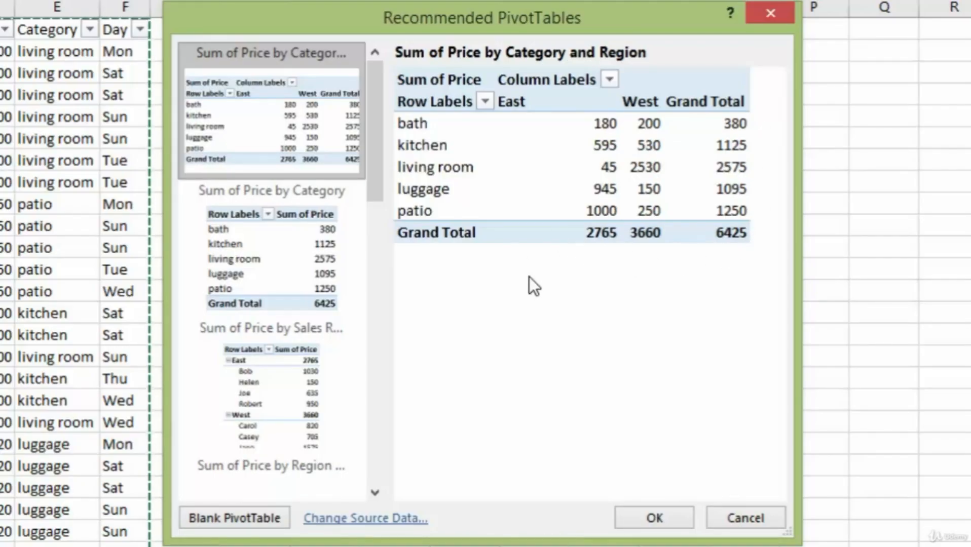
Step: Preview the recommended layouts summing price by category, sales rep and region, and the one counting items by category and region
{"action": "left_click", "coordinate": [248, 265]}
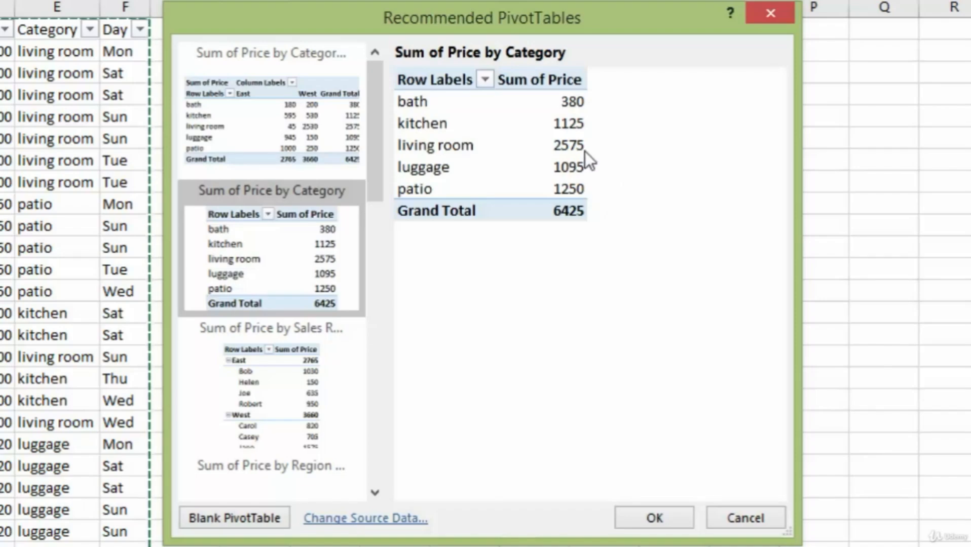
{"action": "left_click", "coordinate": [266, 374]}
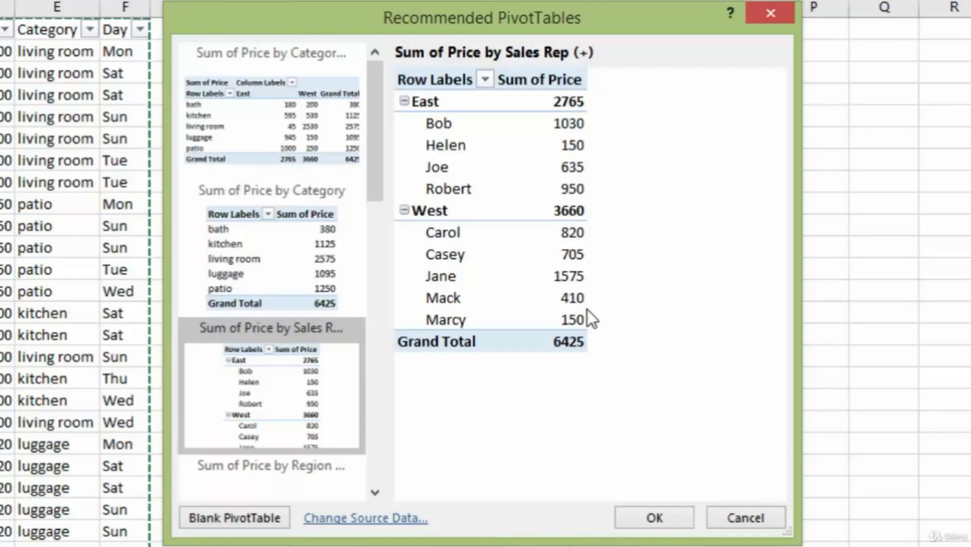
{"action": "scroll", "coordinate": [376, 167], "scroll_direction": "down", "scroll_amount": 4}
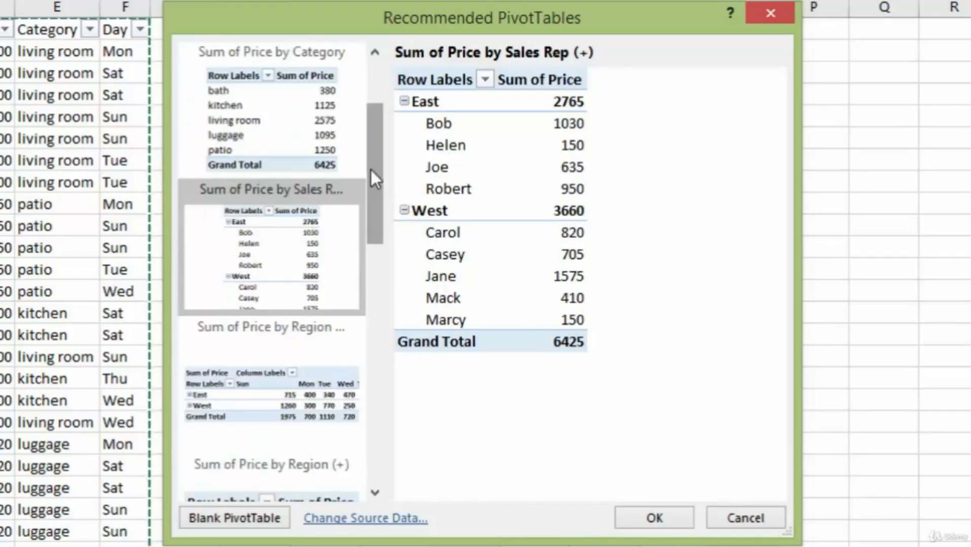
{"action": "scroll", "coordinate": [375, 207], "scroll_direction": "down", "scroll_amount": 3}
{"action": "left_click", "coordinate": [260, 244]}
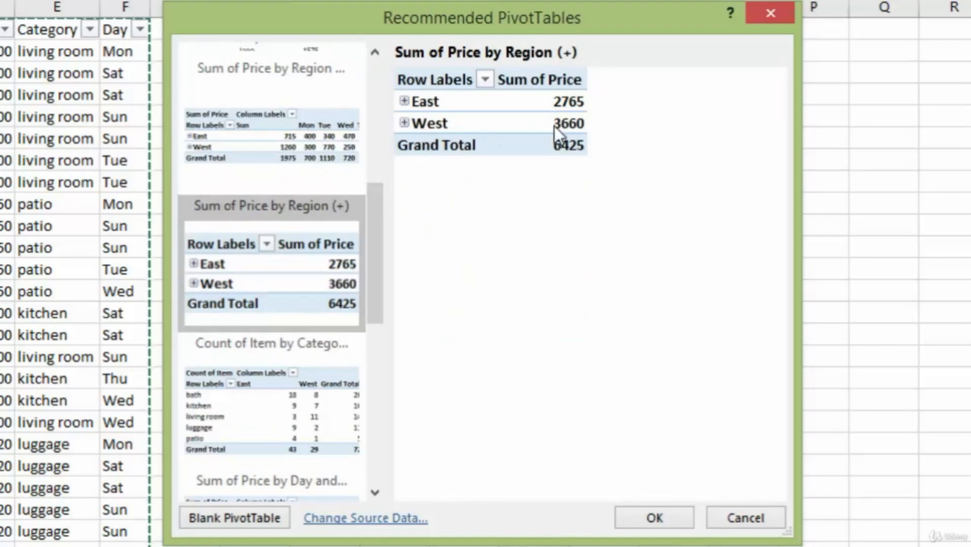
{"action": "left_click_drag", "start_coordinate": [381, 232], "coordinate": [374, 255]}
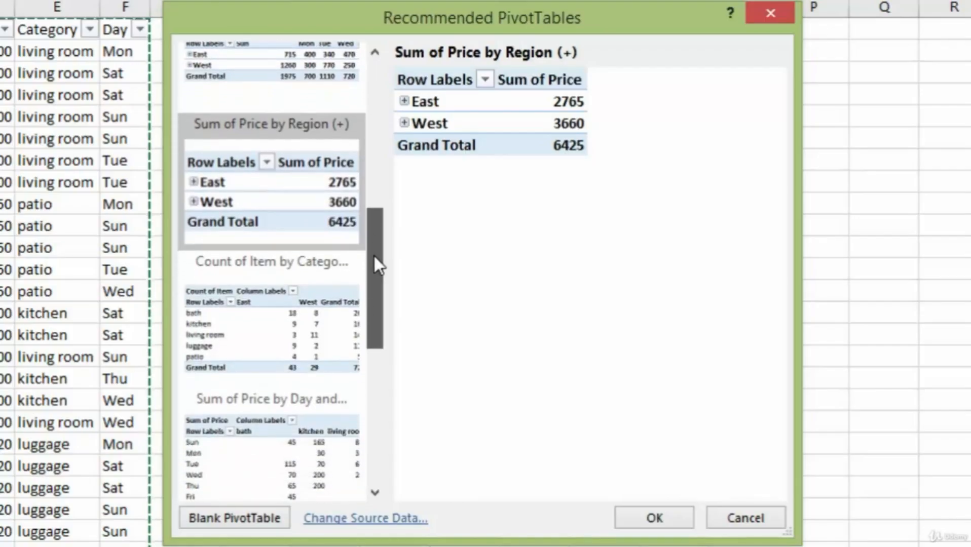
{"action": "left_click", "coordinate": [245, 332]}
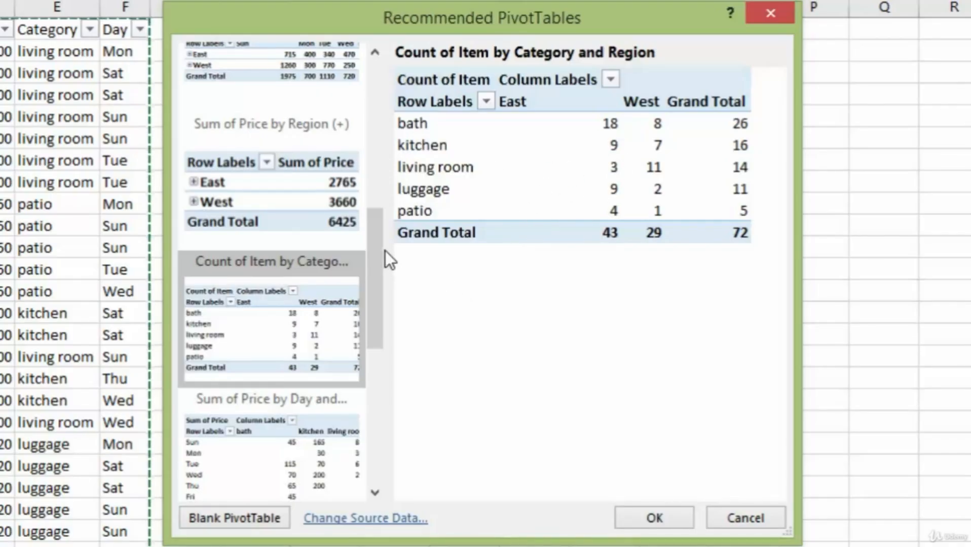
{"action": "left_click_drag", "start_coordinate": [376, 241], "coordinate": [371, 309]}
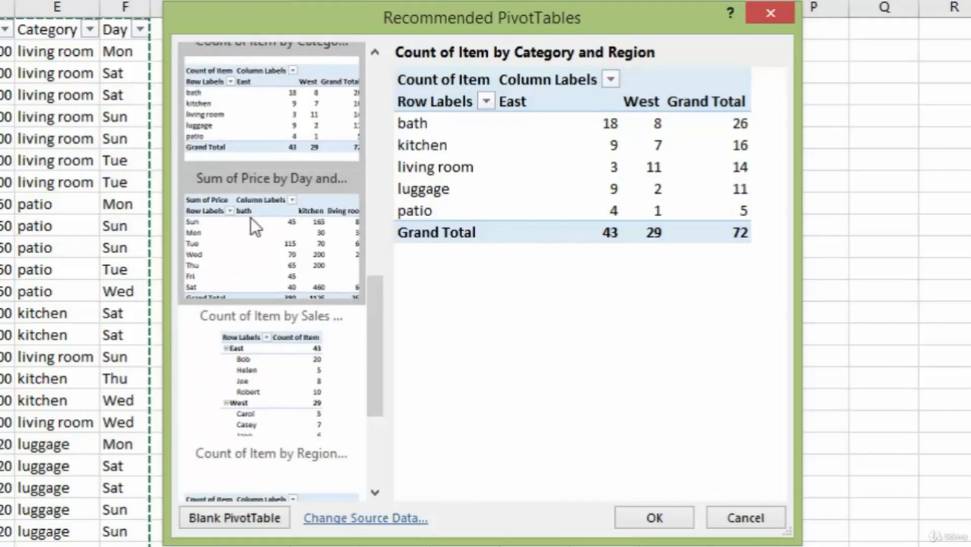
Step: Choose the recommended Sum of Price by Day and Category layout, widen the preview to show all columns, and create that pivot table
{"action": "left_click", "coordinate": [257, 226]}
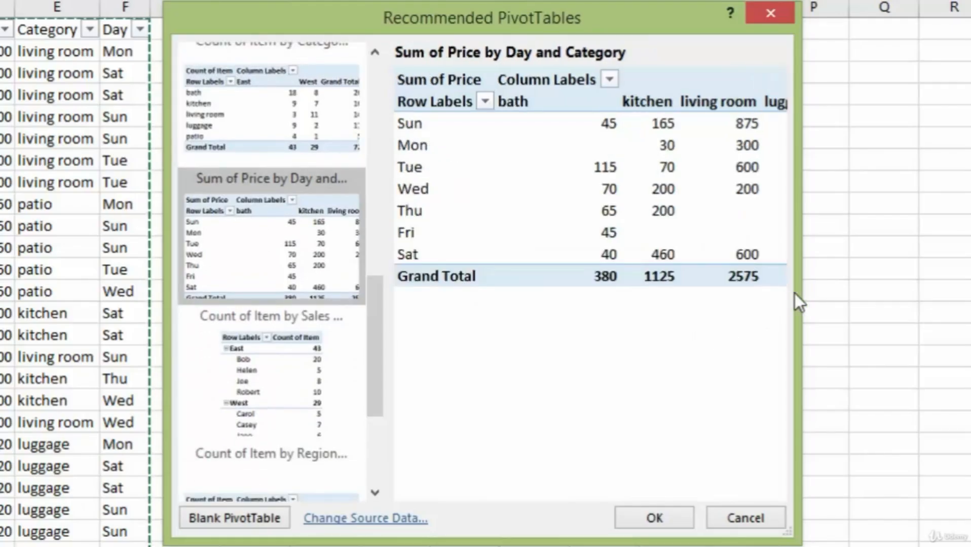
{"action": "left_click_drag", "start_coordinate": [797, 289], "coordinate": [968, 288]}
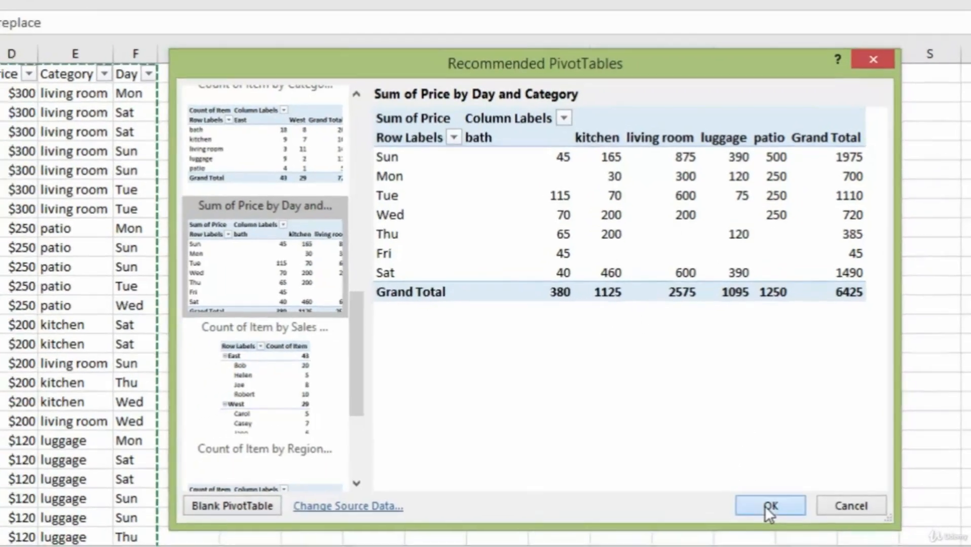
{"action": "left_click", "coordinate": [767, 516]}
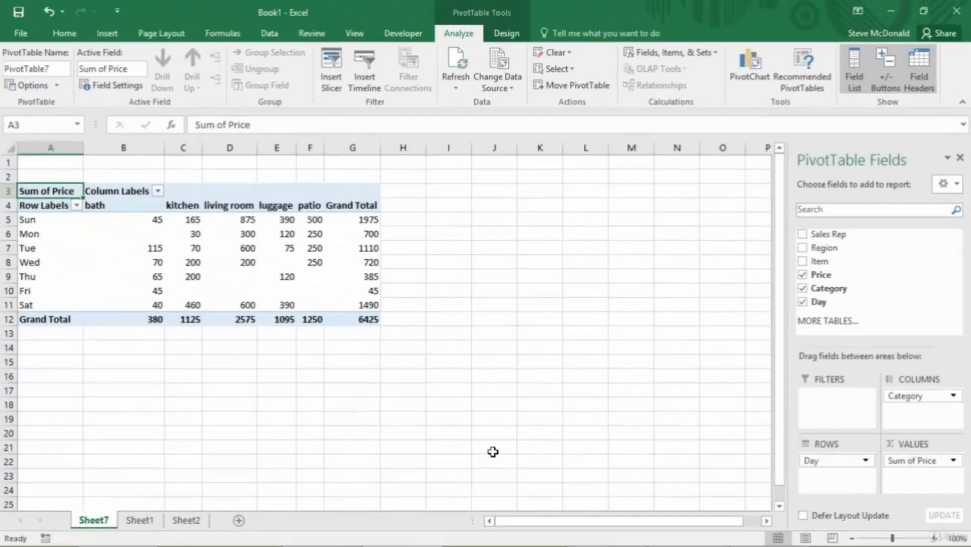